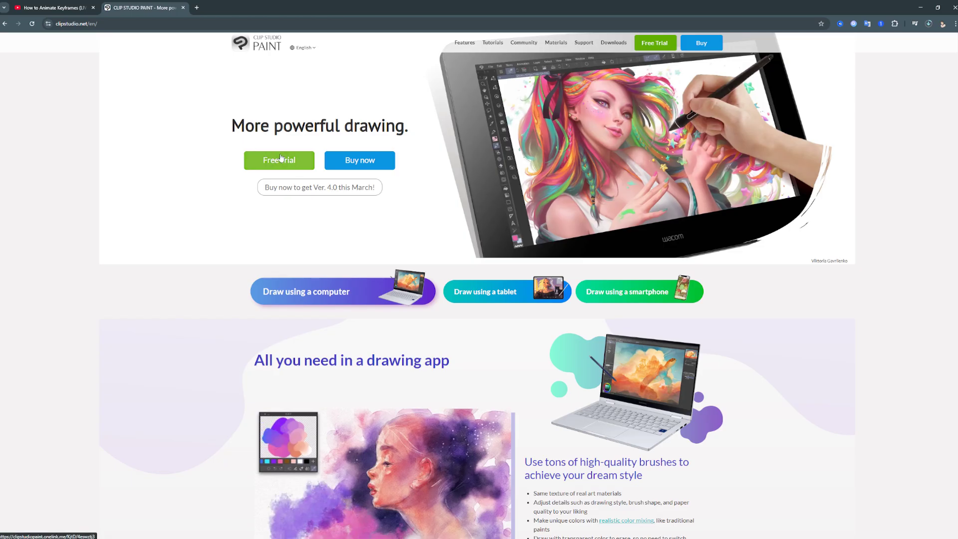
Step: Open the free trial page of Clip Studio Paint
click(280, 159)
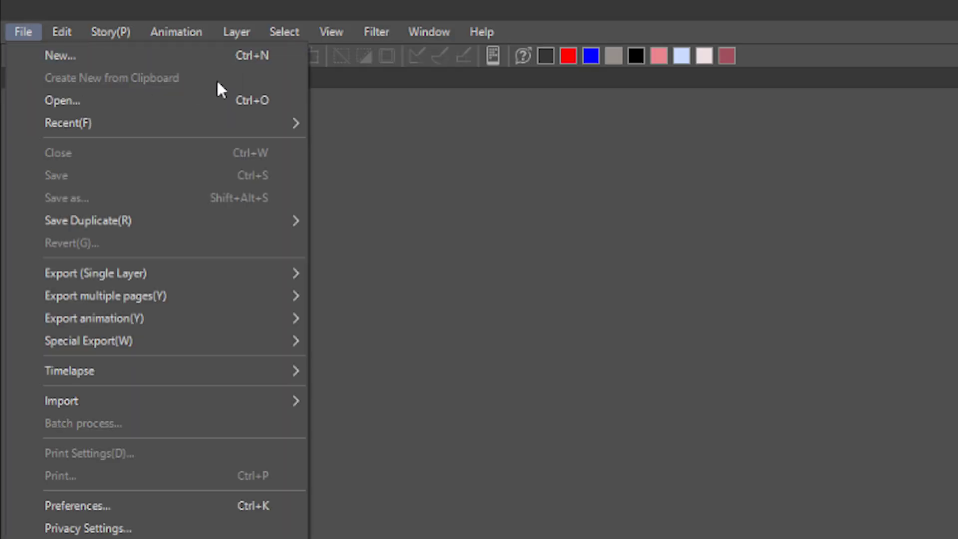
Step: Create a new animation file without a shot template and with an overflow frame 2500 px wide and 1750 px high
click(262, 56)
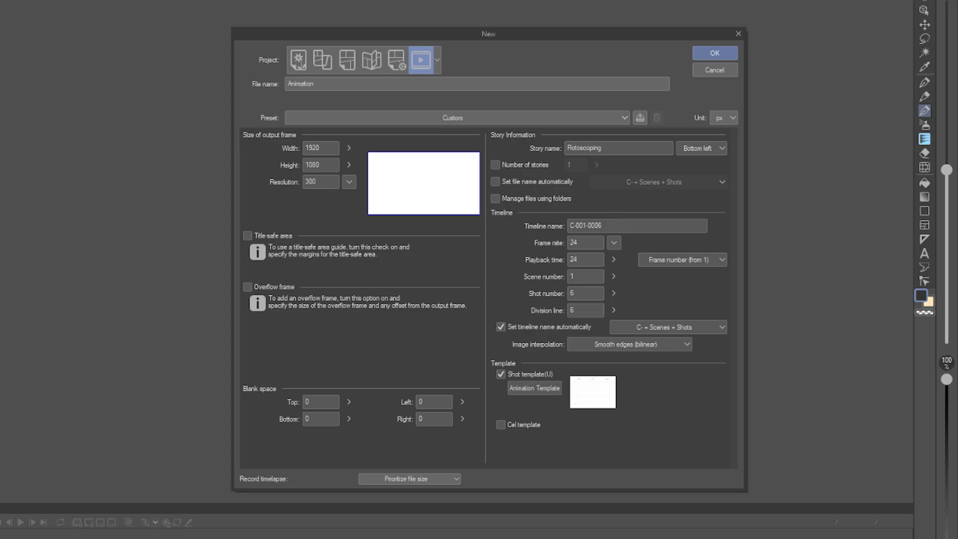
click(501, 375)
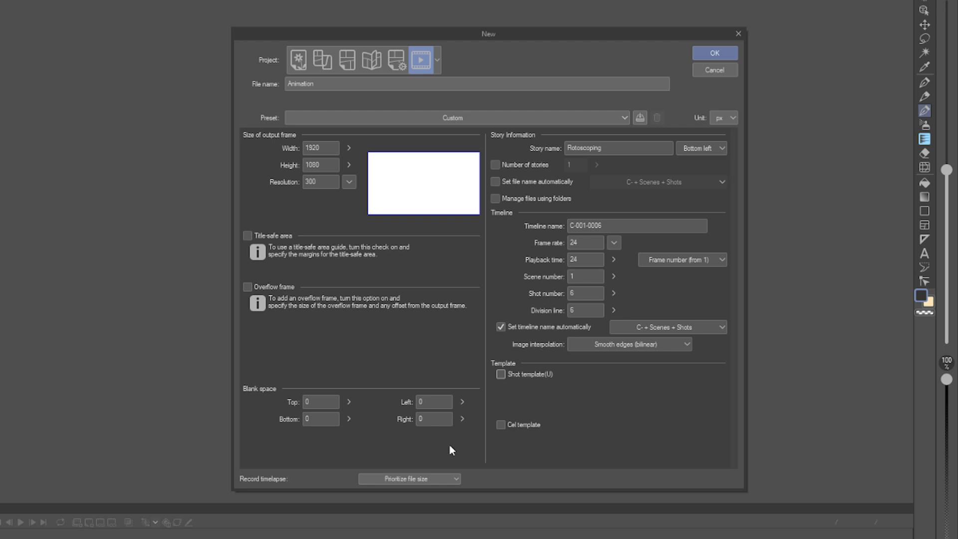
click(248, 287)
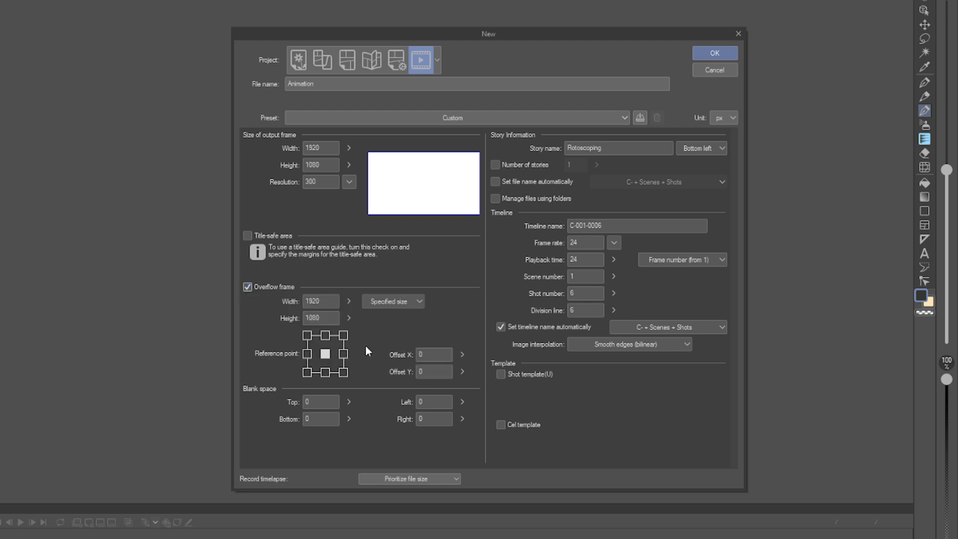
drag(326, 302, 306, 295)
text(2500)
key(Tab)
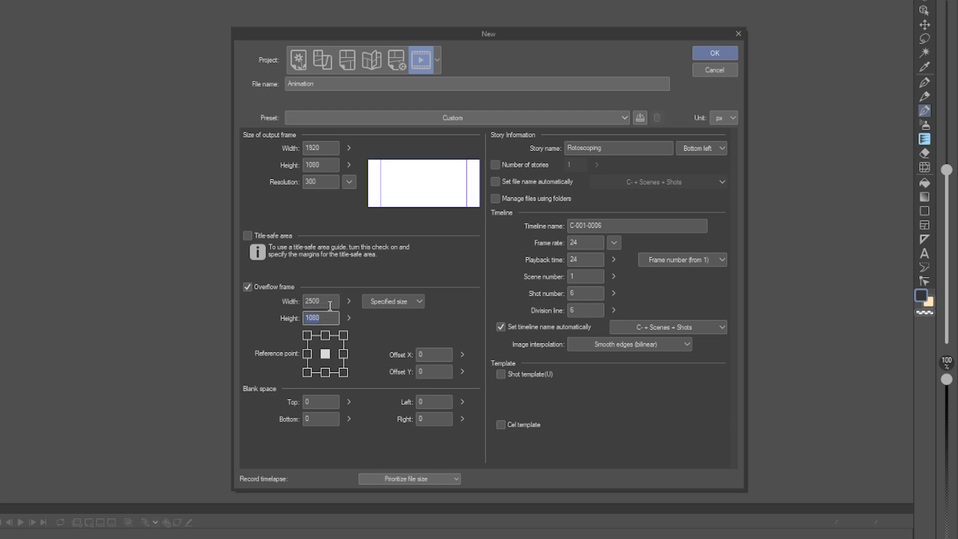
text(1750)
key(Return)
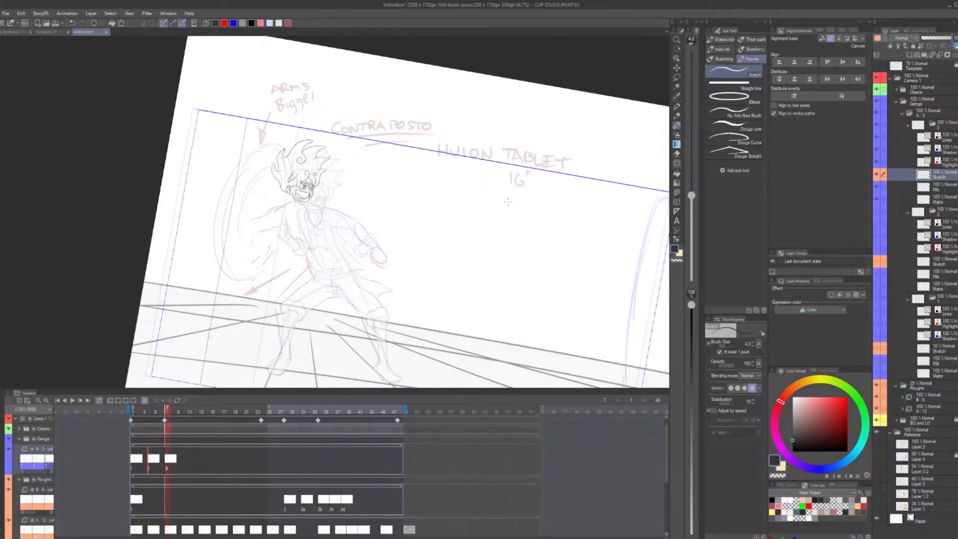
Step: Sketch the character's neck and the curved cord around it on the Sketch layer
scroll(300, 200, up, 6)
drag(219, 198, 248, 246)
drag(284, 212, 291, 229)
drag(226, 220, 254, 266)
drag(280, 222, 272, 255)
key(e)
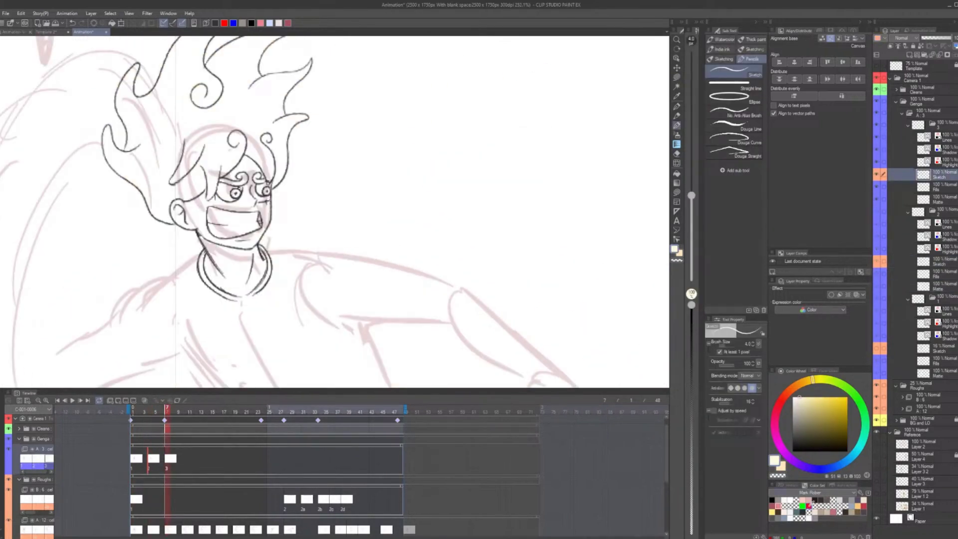
scroll(309, 257, up, 4)
scroll(309, 256, down, 1)
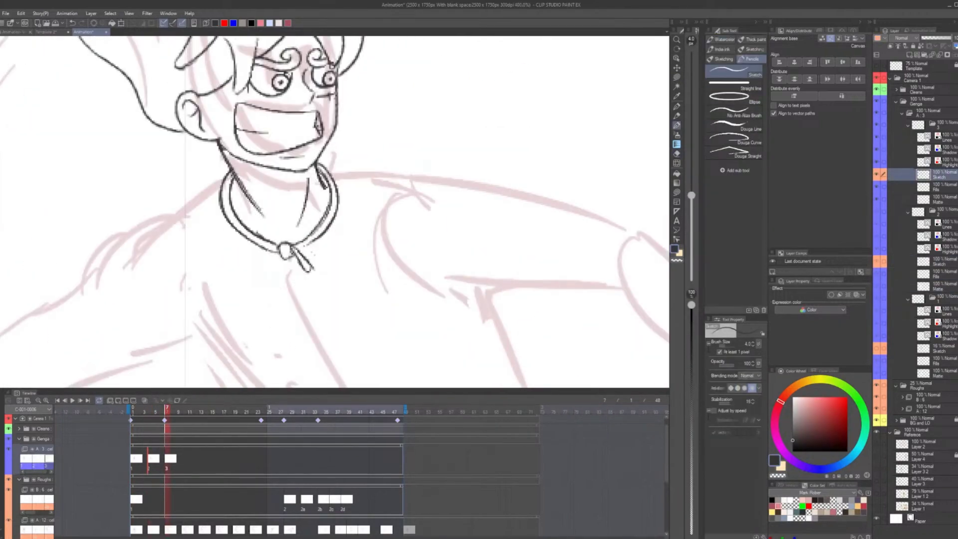
Step: Sketch the cord's knot below the neck and the open coat collar around it
drag(279, 256, 290, 274)
drag(219, 193, 185, 215)
scroll(284, 225, down, 1)
key(e)
key(p)
drag(336, 171, 331, 249)
drag(200, 195, 266, 265)
scroll(269, 240, down, 1)
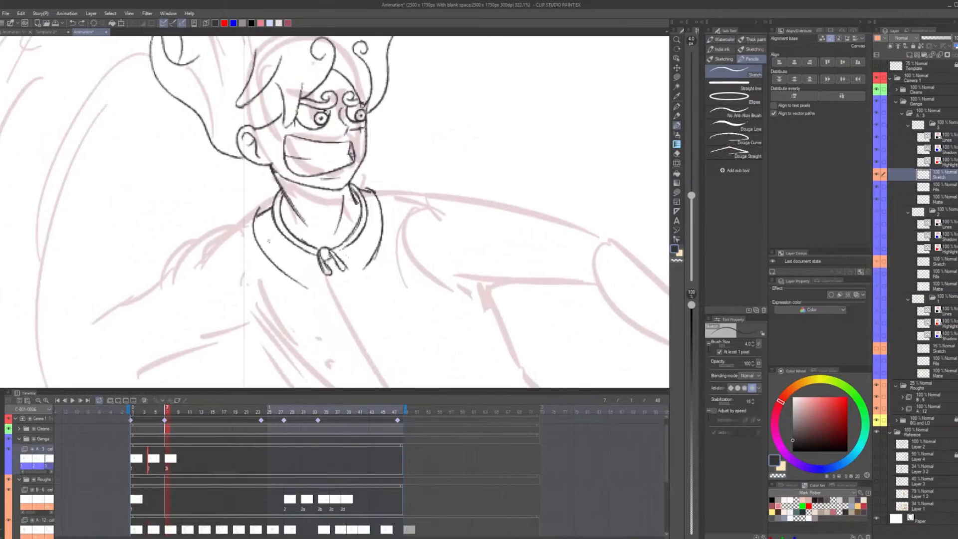
Step: Sketch the shoulder lines outward from the collar on both sides, following the rough
scroll(429, 192, down, 5)
scroll(434, 187, up, 5)
drag(340, 178, 414, 194)
scroll(369, 185, down, 1)
mouse_move(251, 204)
mouse_down()
mouse_move(160, 278)
mouse_move(109, 301)
mouse_up()
drag(286, 274, 231, 183)
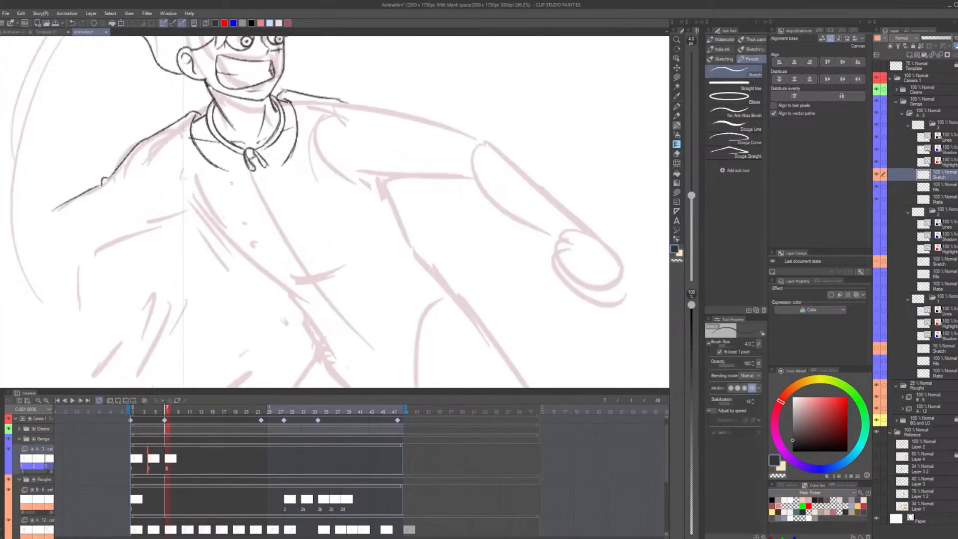
scroll(231, 183, down, 3)
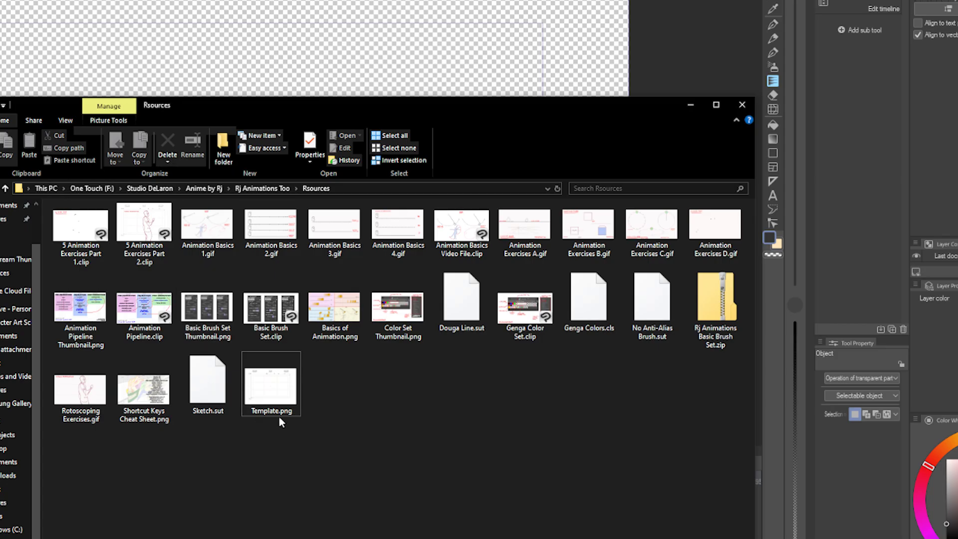
Step: Import Template.png from the Rsources folder into the layer stack and hide the file window
drag(268, 400, 864, 98)
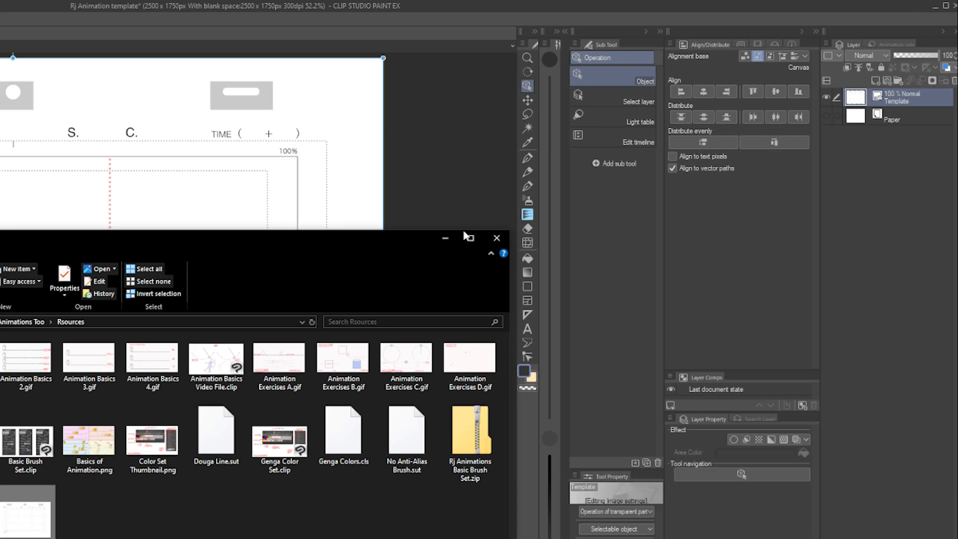
click(445, 238)
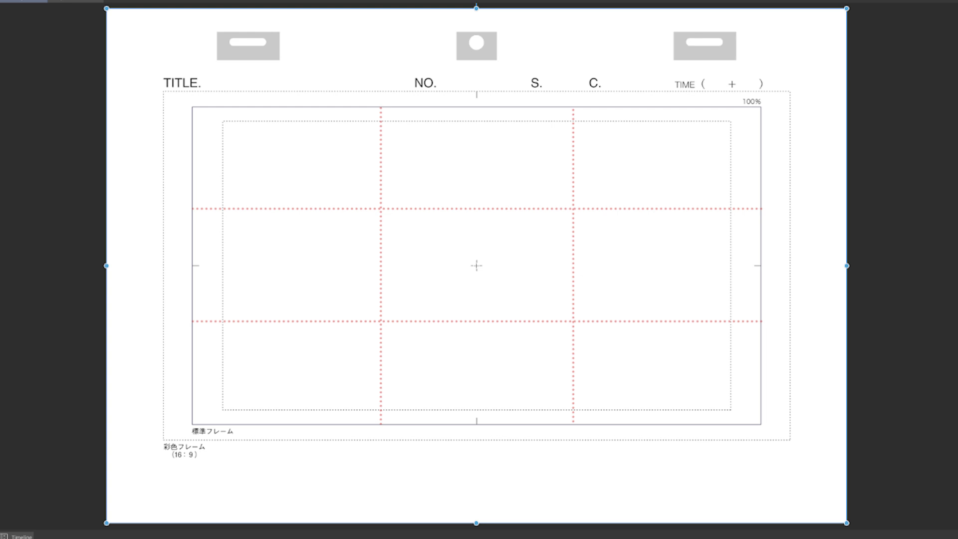
Step: Rasterize the Template layer and convert its brightness to opacity
right_click(888, 168)
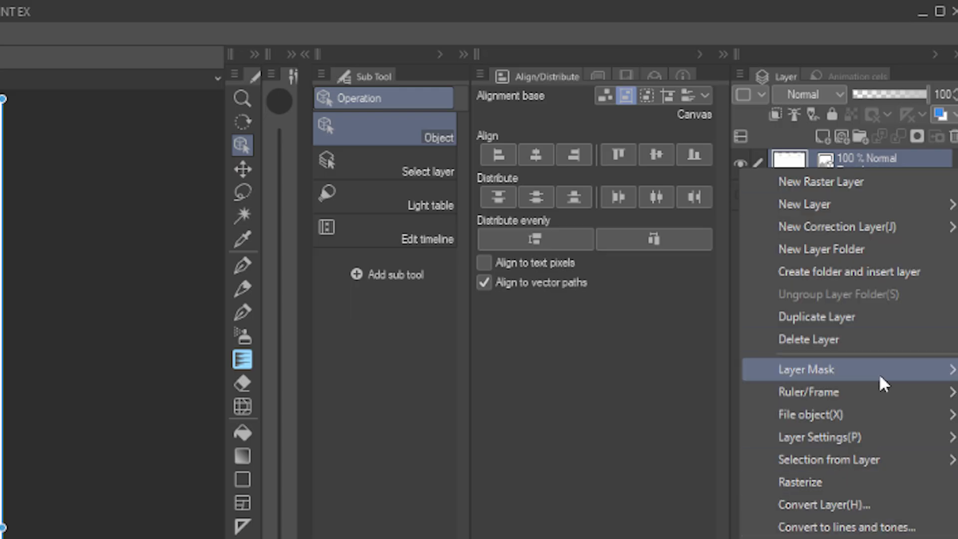
click(854, 484)
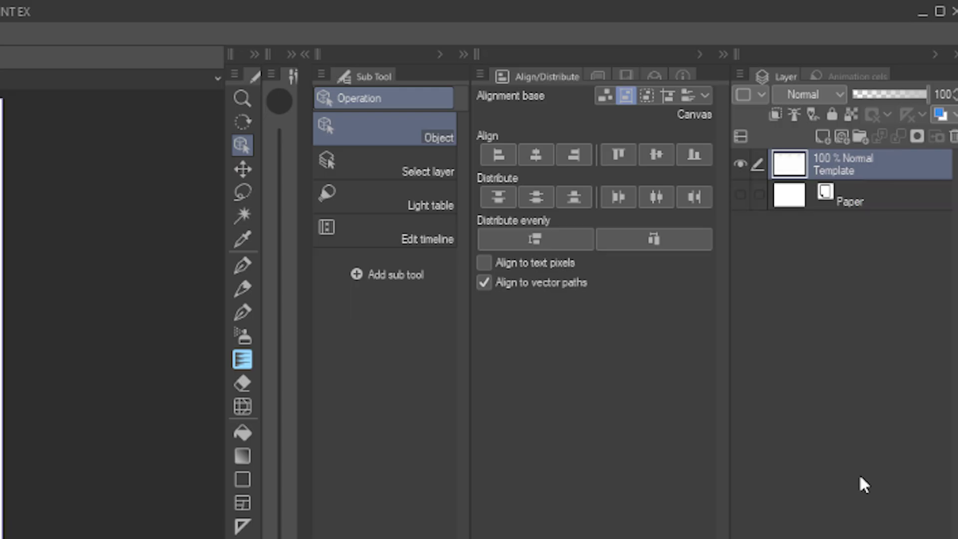
click(49, 26)
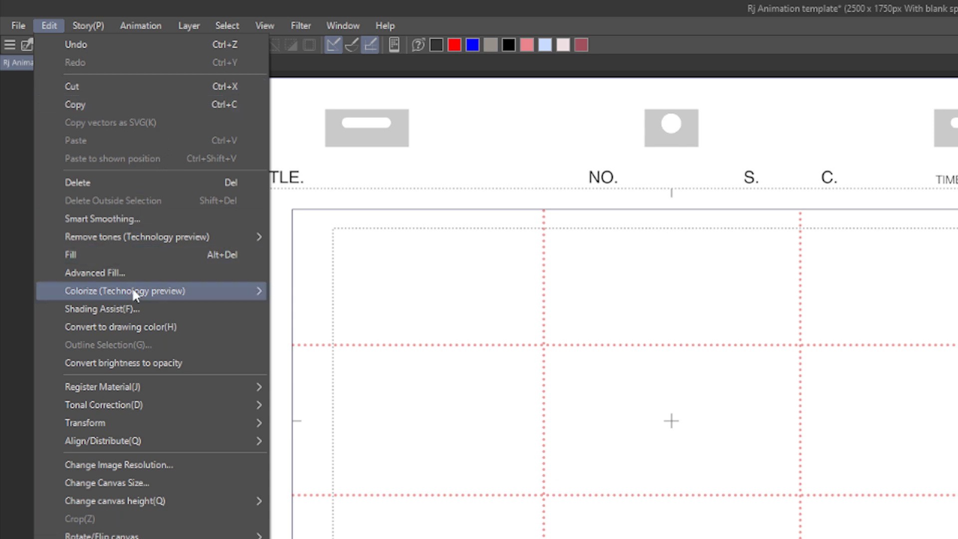
click(177, 361)
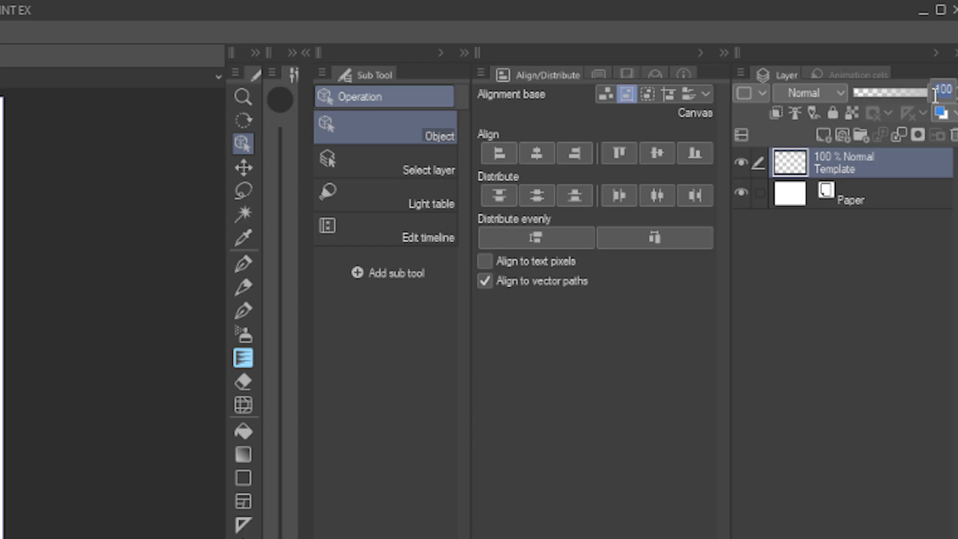
Step: Set the Template layer's opacity to 75% and lock the layer
text(50)
key(Return)
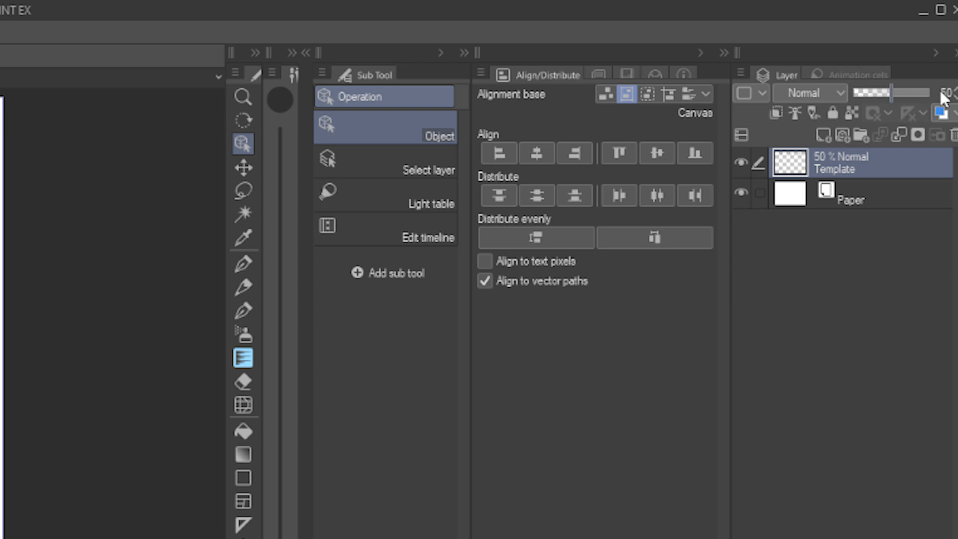
click(943, 94)
text(75)
key(Return)
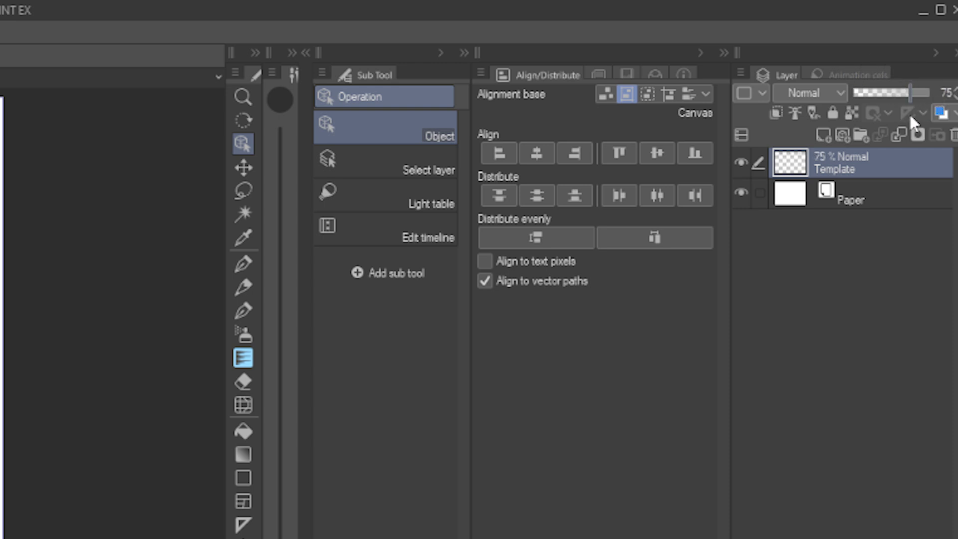
click(832, 112)
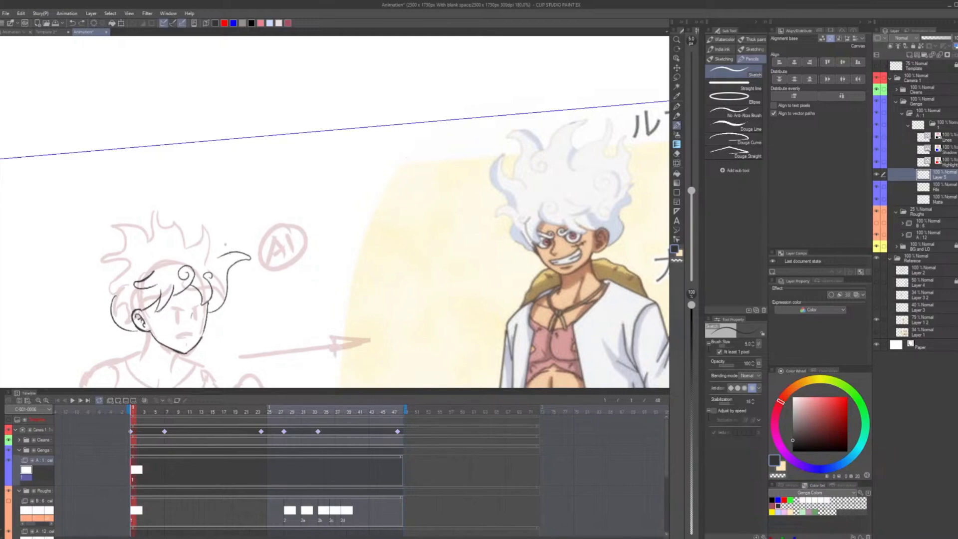
Step: Sketch the character's wavy, flame-like hair over the rough, using the colored reference as a guide
drag(200, 238, 225, 254)
drag(164, 216, 192, 180)
scroll(334, 212, down, 2)
drag(190, 228, 139, 266)
key(e)
key(p)
scroll(334, 212, down, 2)
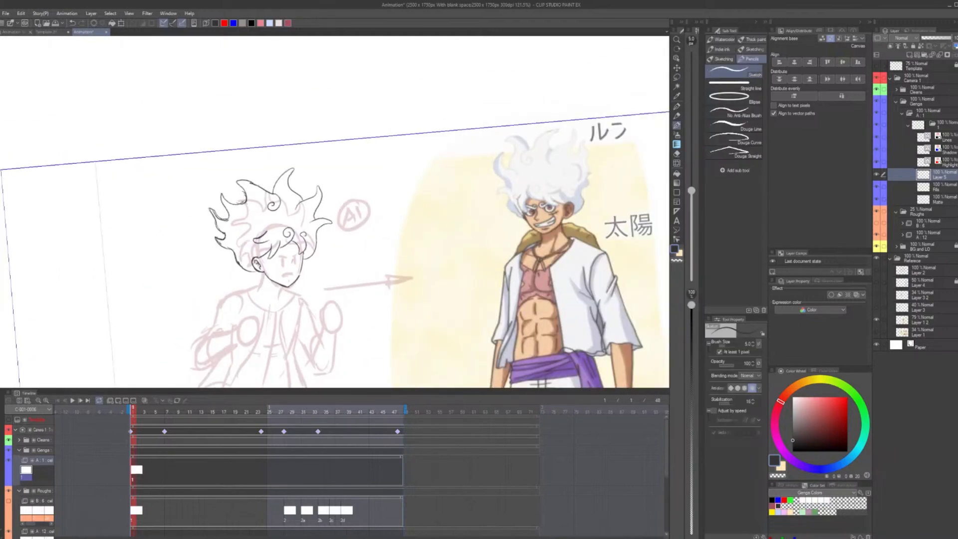
drag(221, 241, 255, 272)
scroll(335, 211, up, 2)
drag(184, 258, 216, 267)
drag(129, 233, 145, 247)
scroll(334, 212, up, 3)
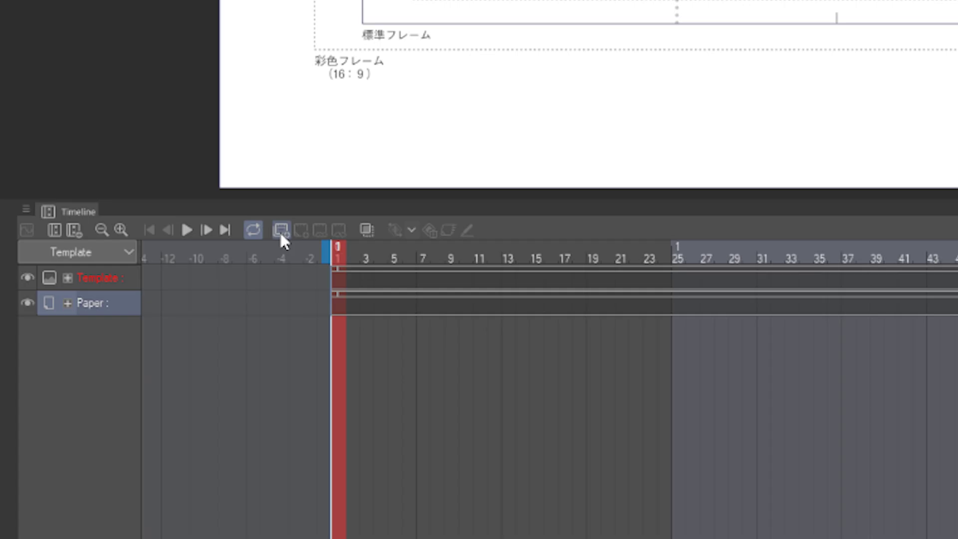
Step: Create an animation folder named A inside a layer folder named Roughs
click(110, 400)
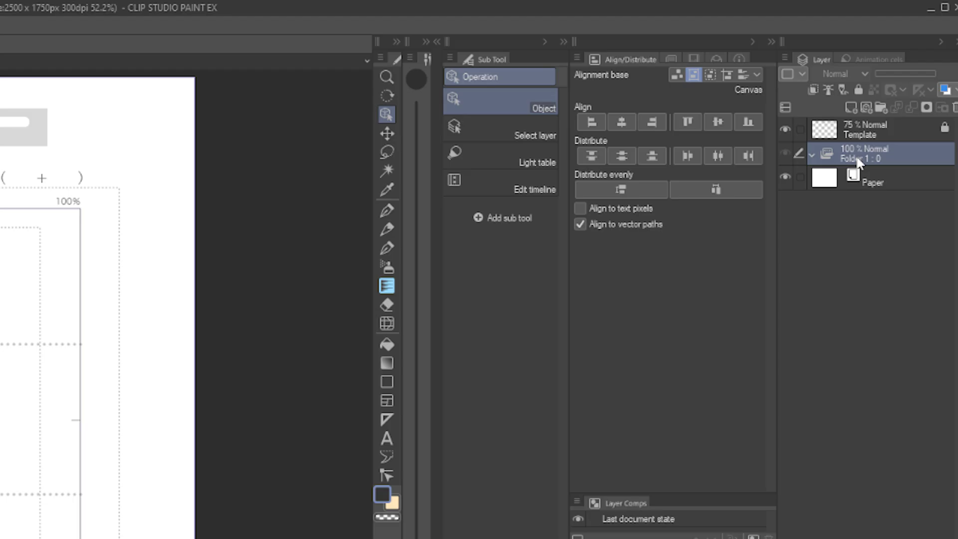
double_click(858, 160)
drag(888, 177, 893, 155)
double_click(855, 159)
text(R)
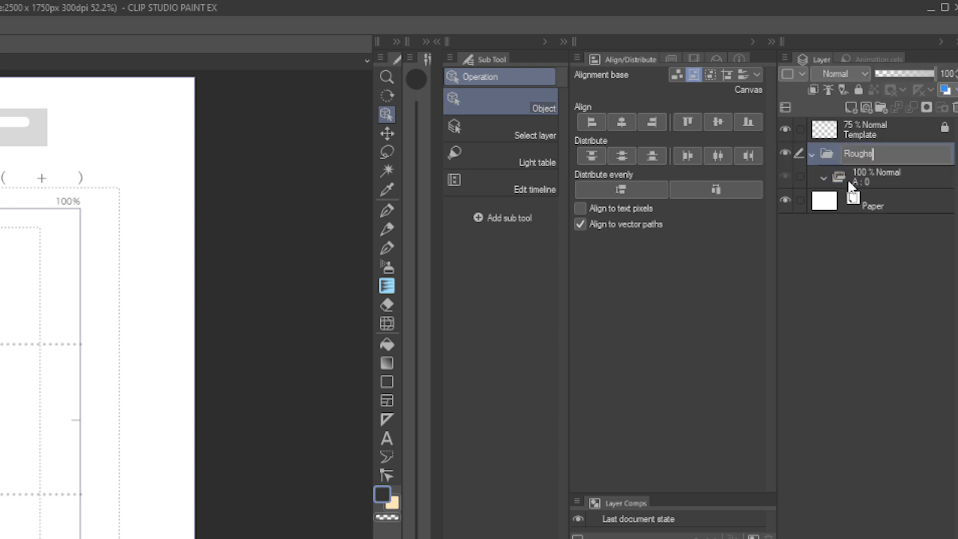
text(oughs)
key(Return)
Step: Add a raster layer to animation folder A in Roughs
click(888, 175)
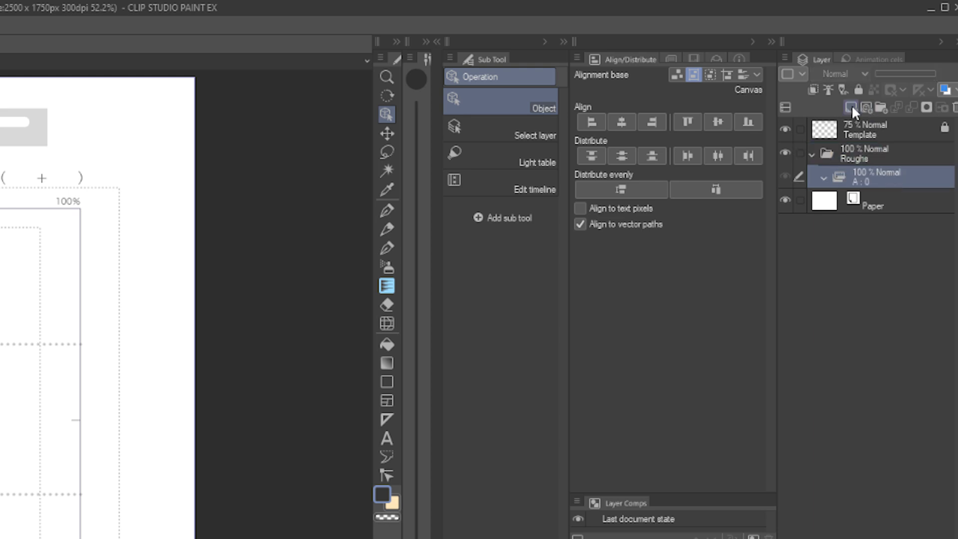
click(851, 106)
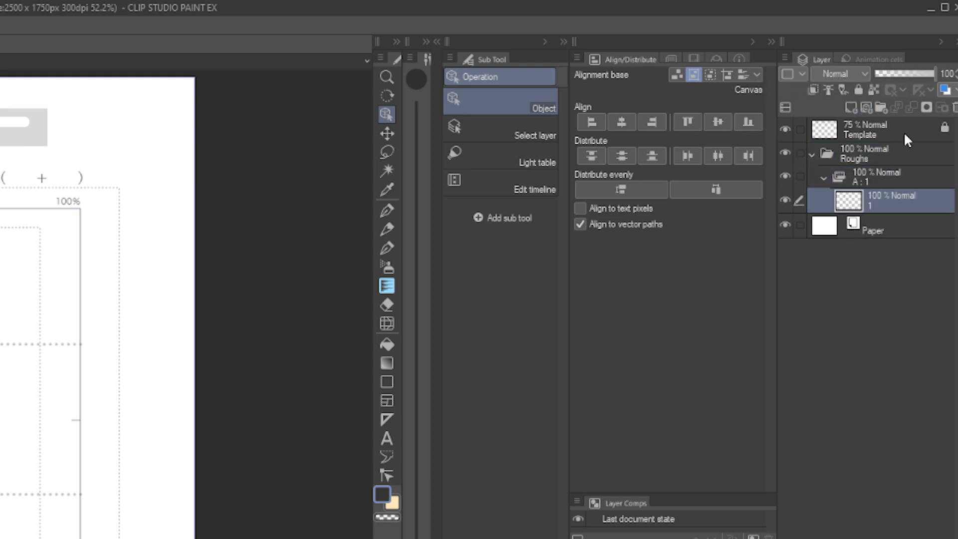
click(889, 176)
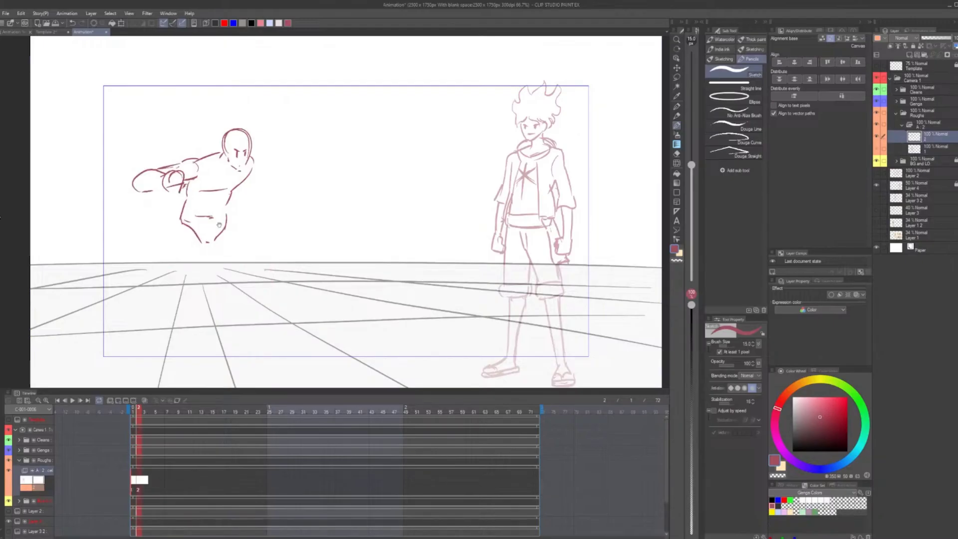
Step: Sketch both of the crouching character's feet on the floor grid in the second rough drawing
key(Left)
drag(151, 341, 160, 321)
key(Right)
click(145, 400)
key(e)
key(p)
mouse_move(260, 316)
mouse_down()
mouse_move(270, 332)
mouse_move(291, 328)
mouse_up()
drag(274, 333, 290, 331)
click(144, 400)
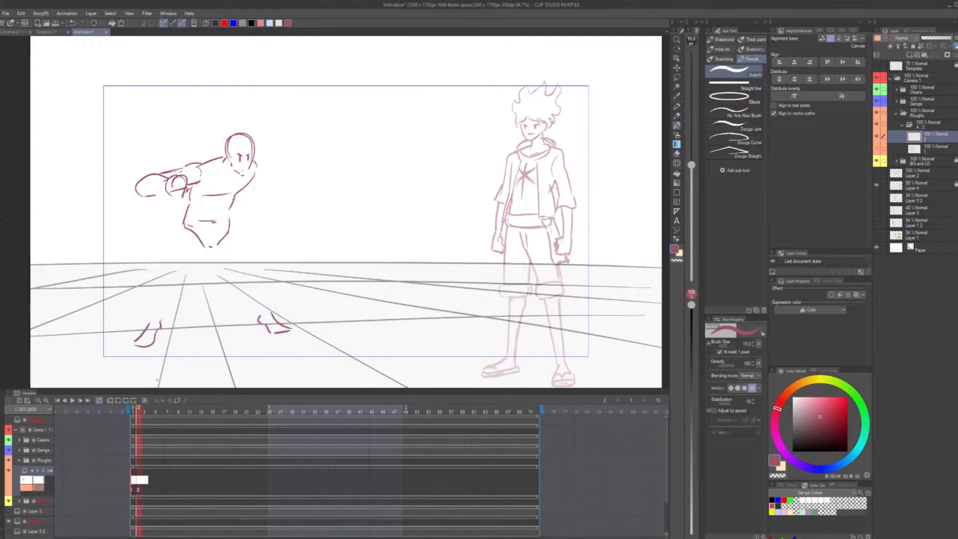
Step: Sketch the crouching character's rear leg from the hips down to the foot, comparing it with the previous frame
key(Left)
key(Right)
drag(183, 227, 145, 262)
mouse_move(204, 249)
mouse_down()
mouse_move(160, 266)
mouse_move(153, 325)
mouse_up()
key(Left)
key(Right)
drag(161, 267, 160, 327)
key(Left)
key(Right)
Step: Sketch the crouching character's front leg from the hips to the foot, redoing the first thigh stroke
drag(230, 231, 276, 250)
key(ctrl+z)
mouse_move(217, 247)
mouse_down()
mouse_move(260, 259)
mouse_move(262, 316)
mouse_up()
key(Left)
key(Right)
key(e)
key(p)
drag(277, 247, 267, 310)
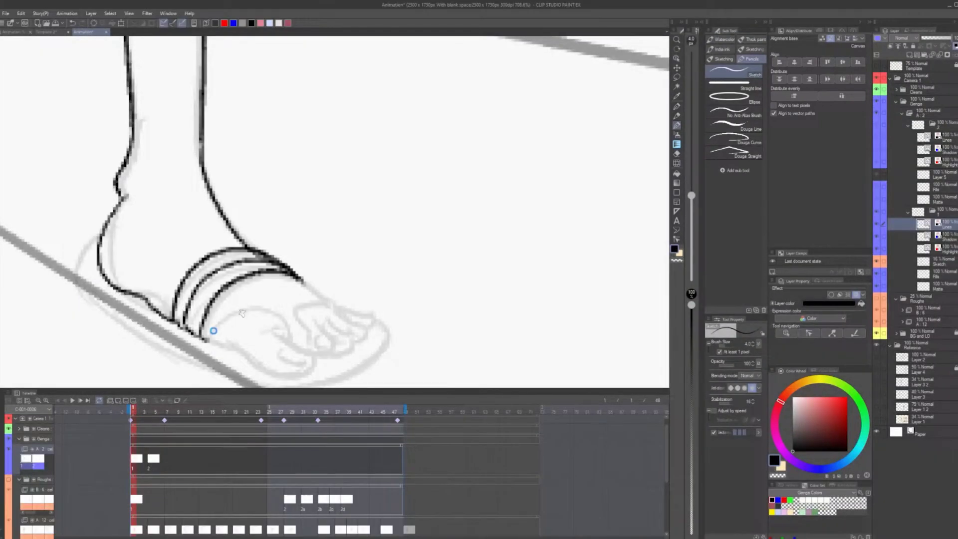
Step: Ink the toes and sandal edge on the Lines layer, and add a shadow line by the raised arm on the Shadow layer
drag(309, 292, 369, 357)
drag(210, 344, 272, 374)
key(Left)
key(Right)
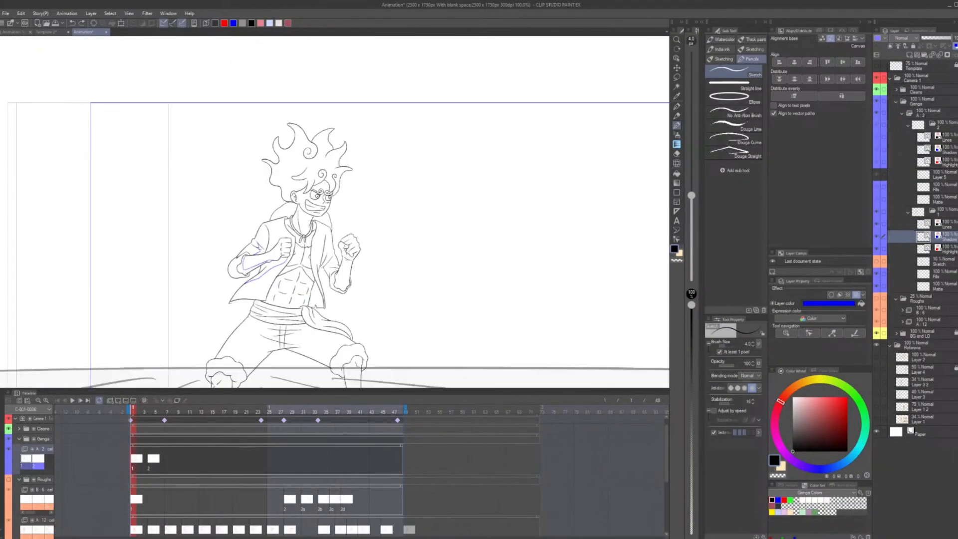
drag(333, 244, 340, 219)
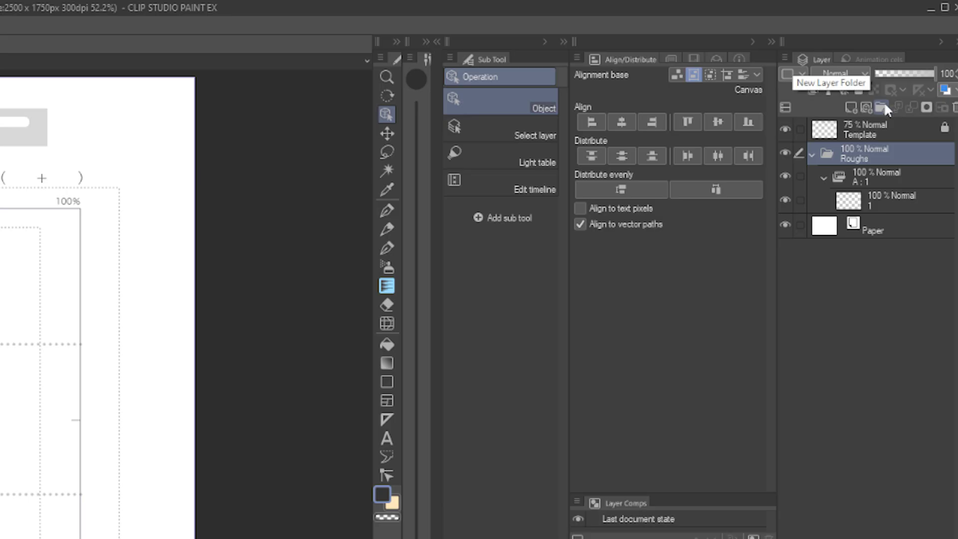
Step: Add a layer folder named Genga above the Roughs folder
click(881, 106)
double_click(865, 158)
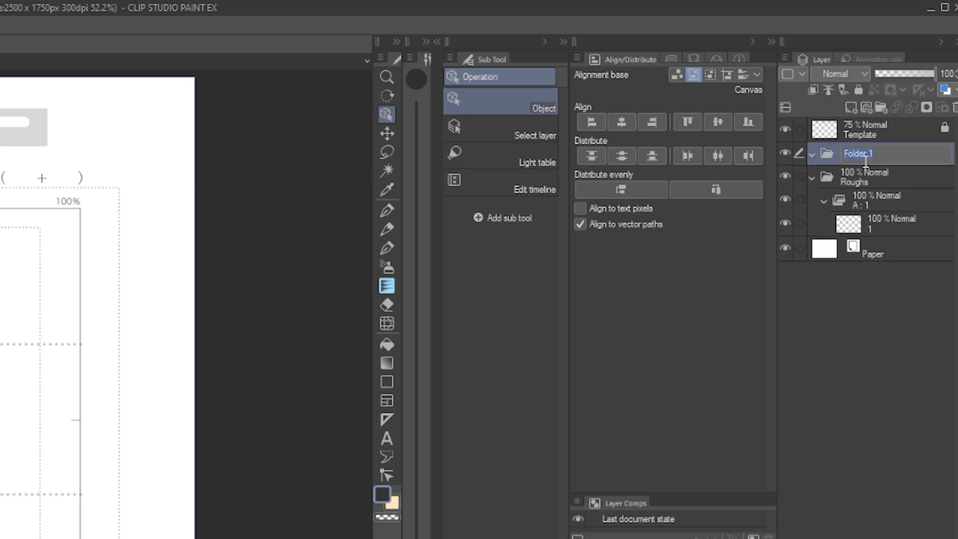
text(Genga)
key(Return)
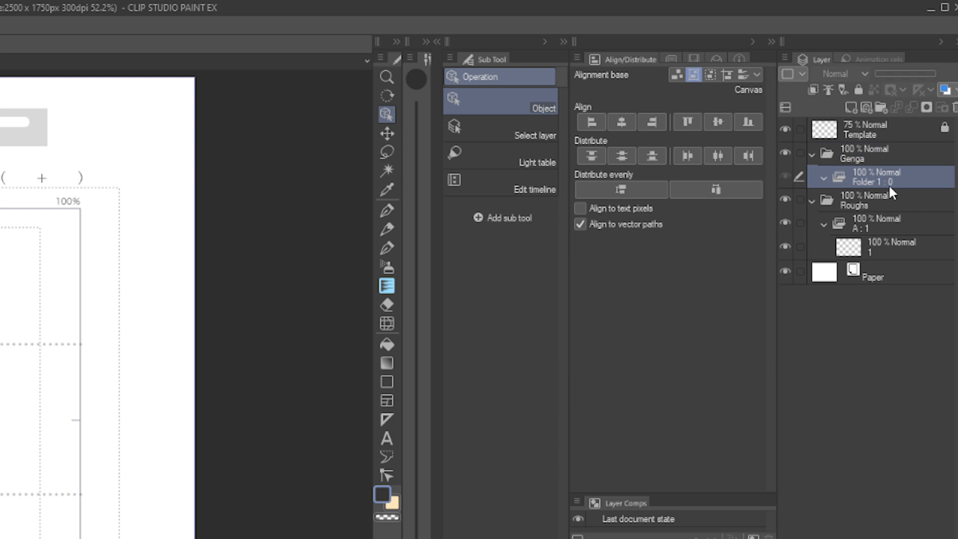
Step: Rename the animation folder inside Genga as A and add a vector layer to it
double_click(866, 179)
text(A)
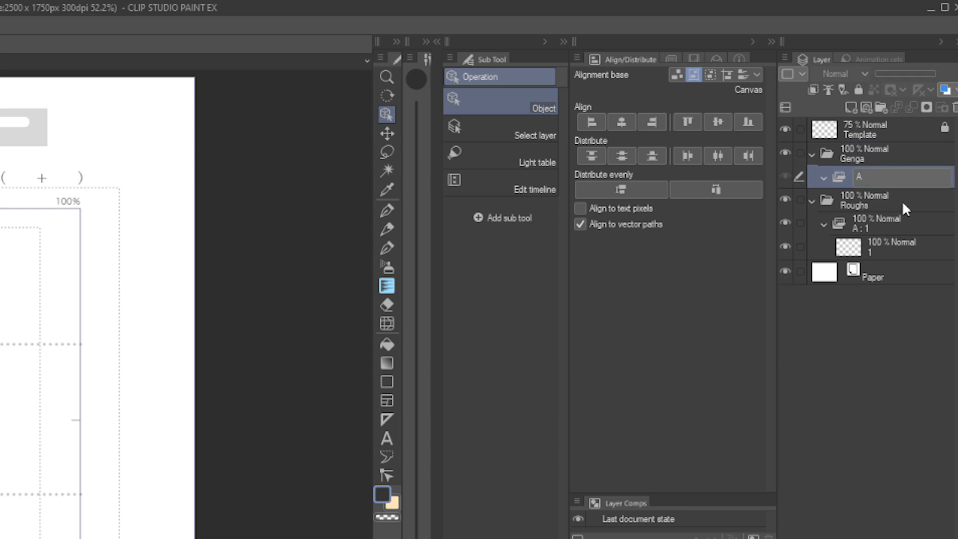
key(Return)
click(867, 109)
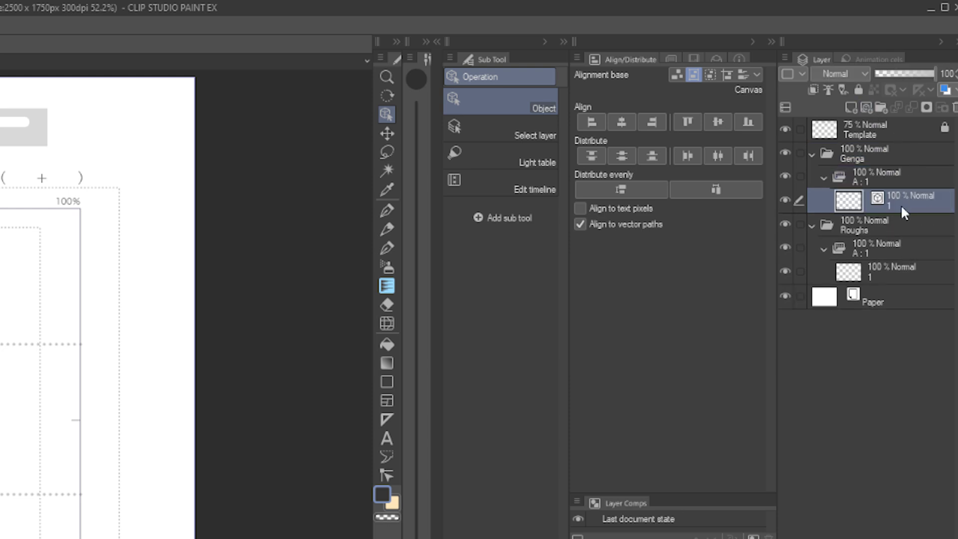
Step: Group the Genga vector layer into its own folder inside animation folder A and rename the layer as Lines
key(ctrl+g)
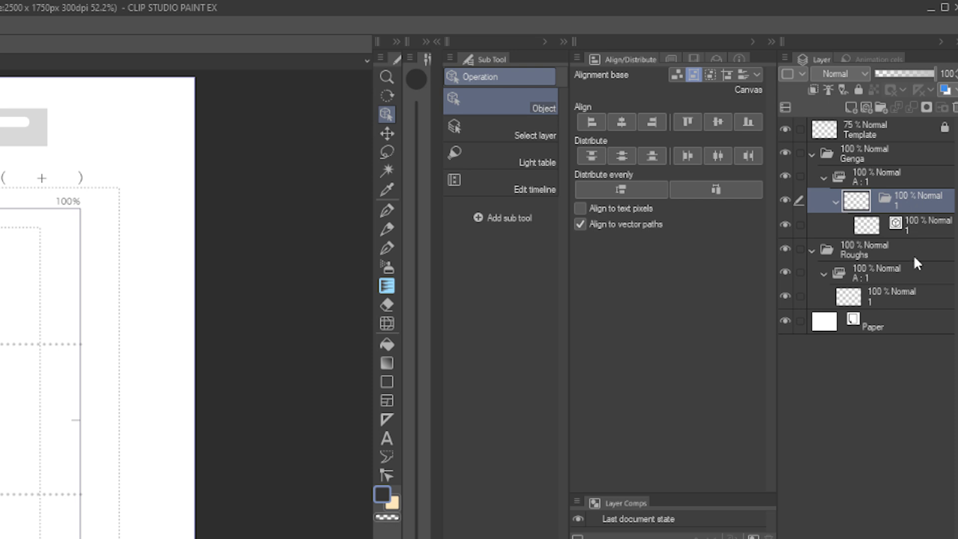
double_click(904, 234)
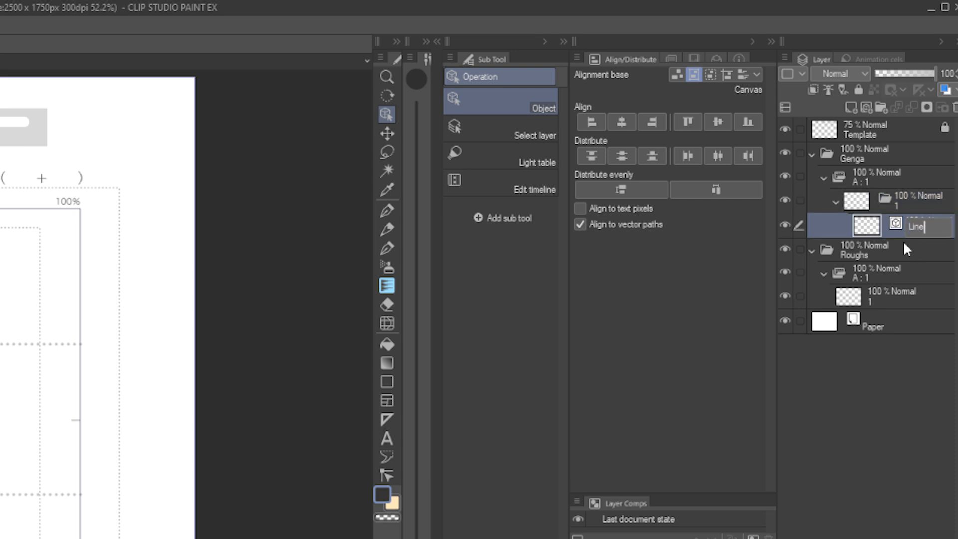
key(Return)
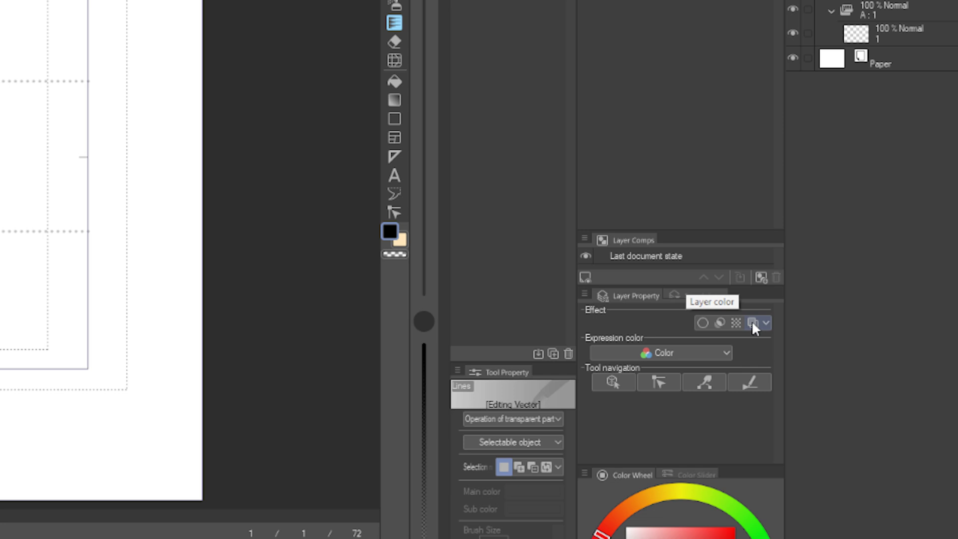
Step: Enable the layer color effect on the Lines layer and set the color to black
click(752, 322)
click(781, 321)
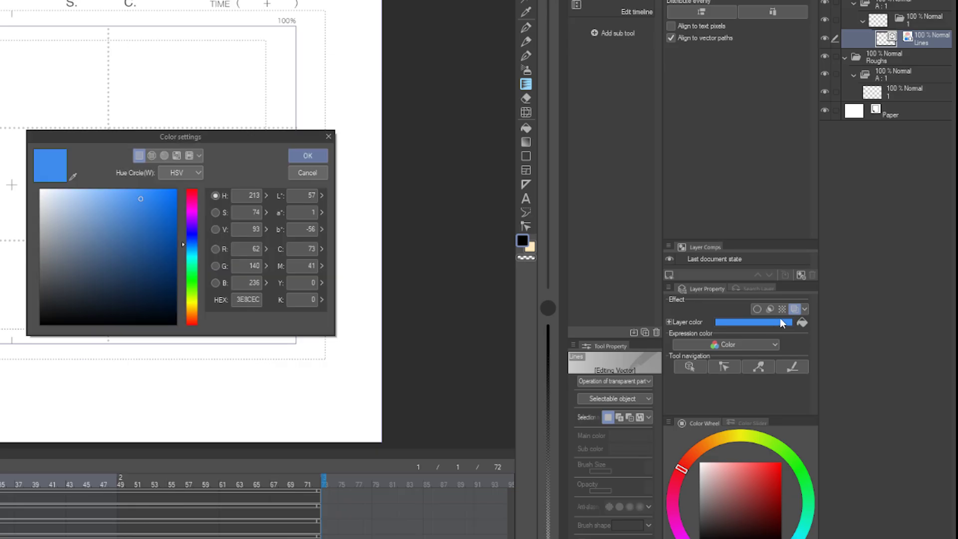
click(308, 155)
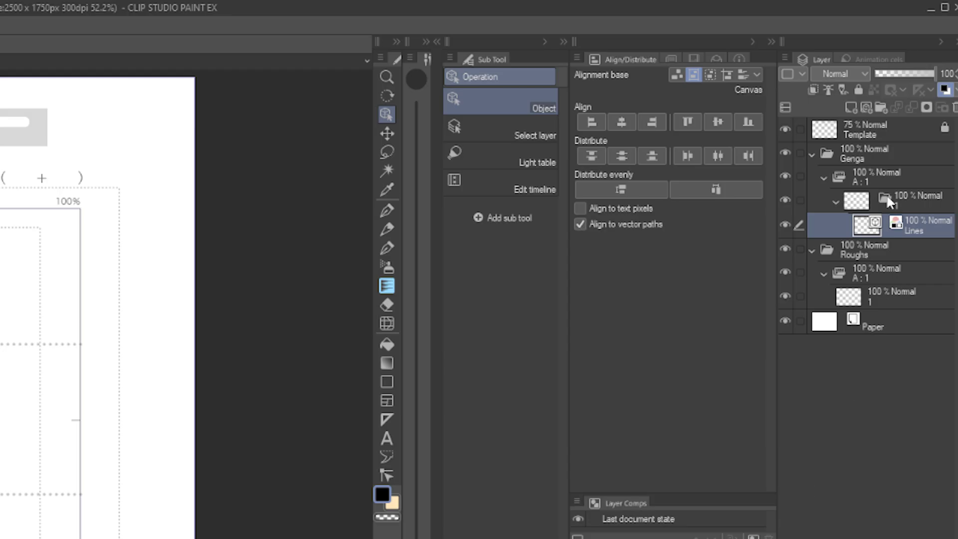
Step: Add two vector layers below Lines and name them Shadow and Highlights
click(866, 106)
click(866, 106)
double_click(934, 259)
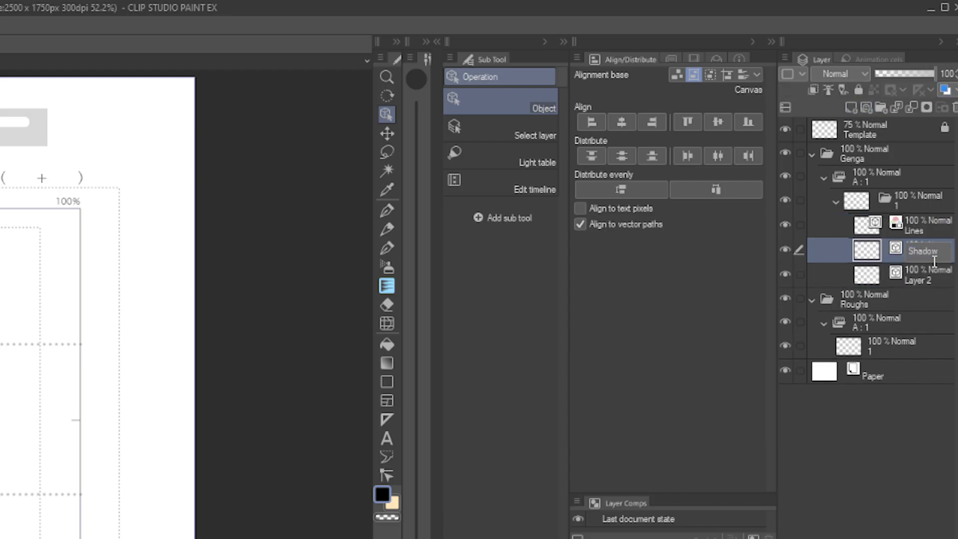
text(Shadow)
double_click(916, 280)
text(Highlights)
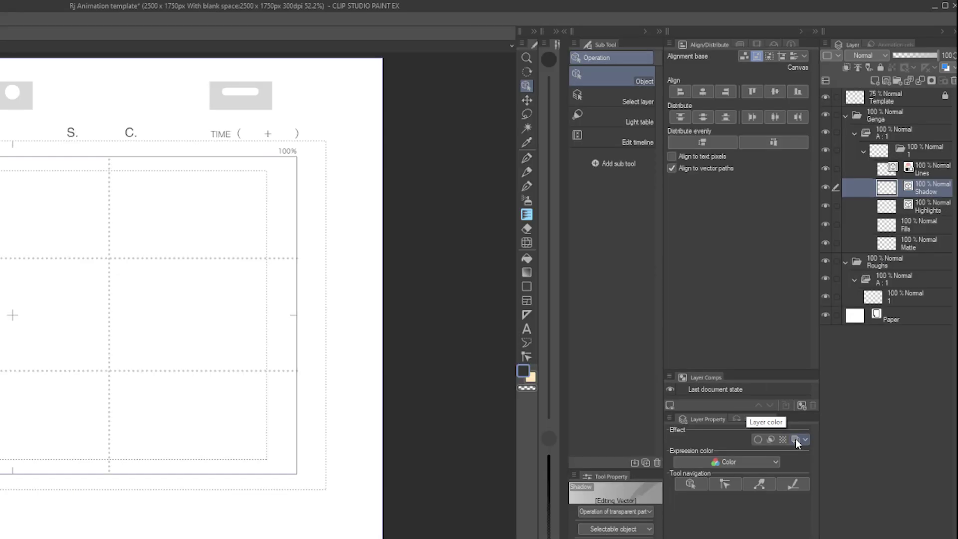
Step: Enable the layer color effect on the Shadow layer, leaving the Highlights layer selected
click(796, 440)
click(918, 206)
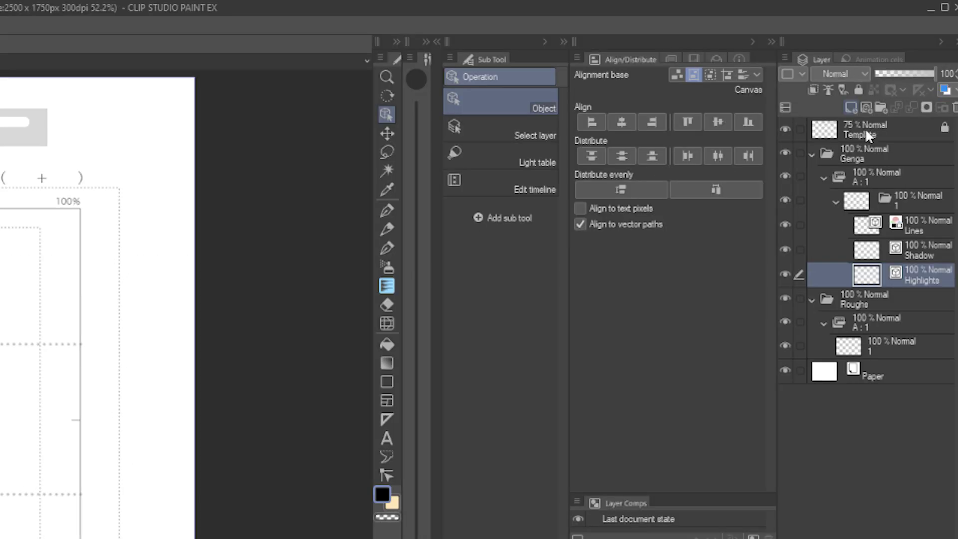
Step: Add a raster layer below Highlights and name it Fills
click(874, 80)
drag(920, 208, 925, 236)
drag(914, 307, 908, 300)
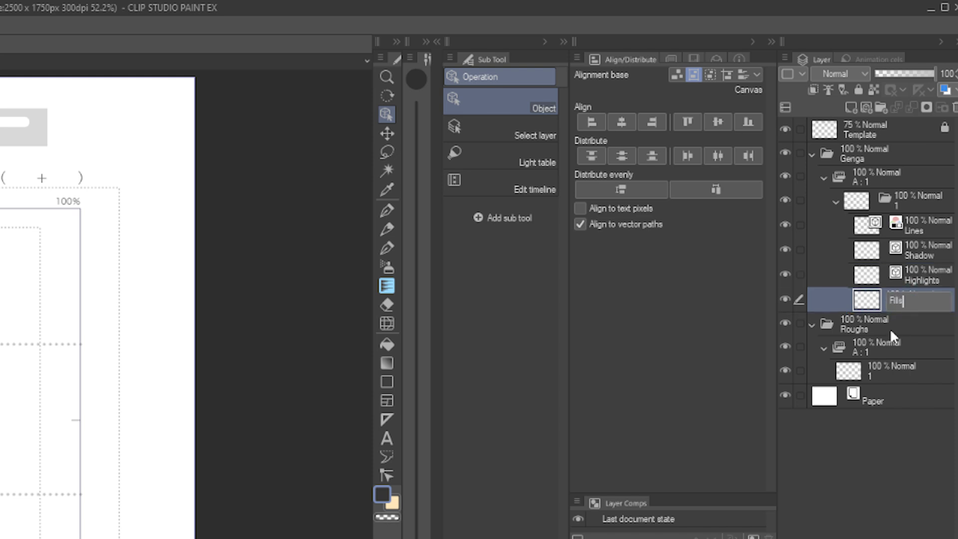
key(Return)
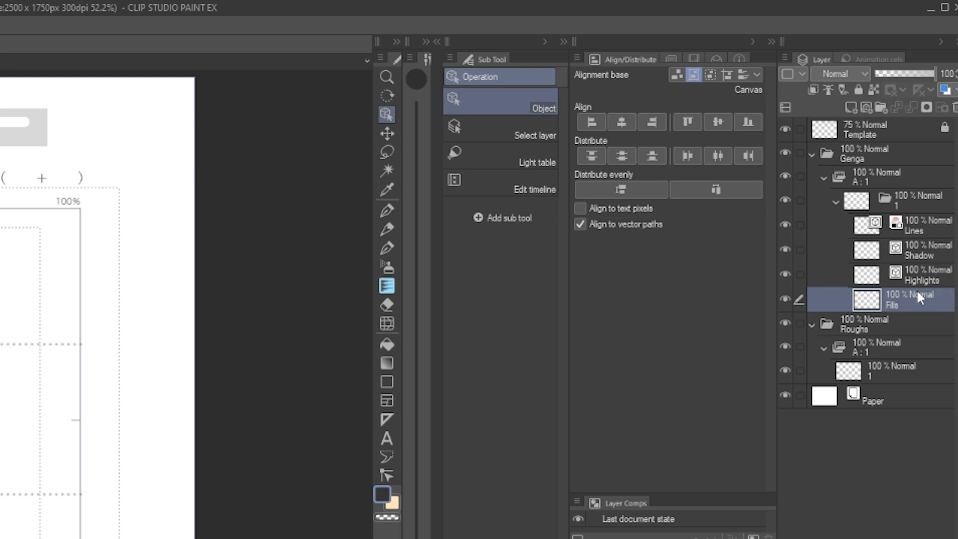
Step: Add another raster layer below Fills and name it Matte
click(851, 106)
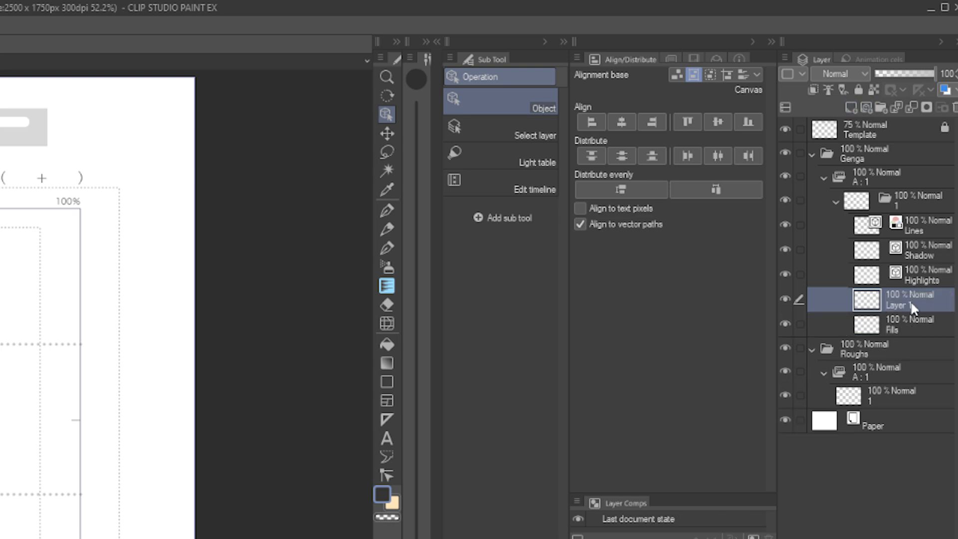
drag(911, 307, 909, 325)
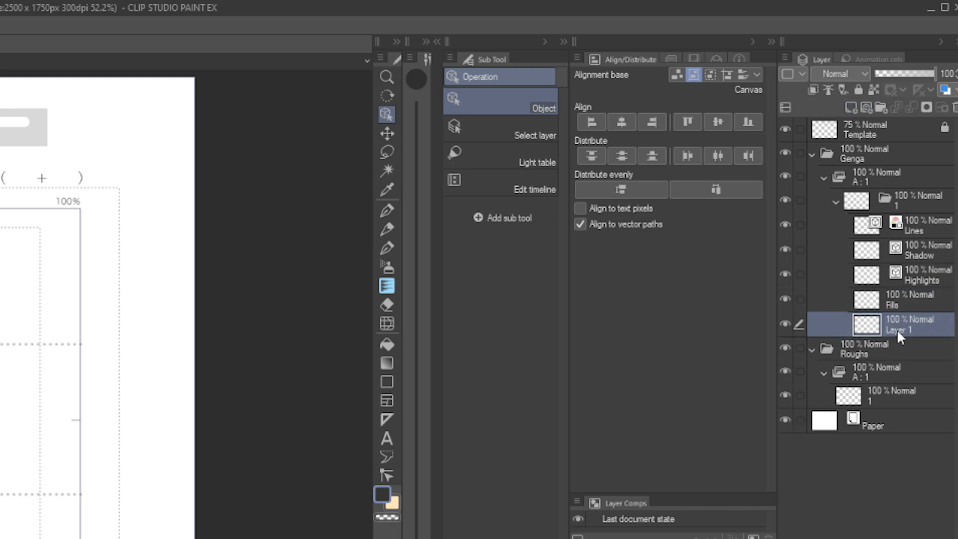
double_click(897, 330)
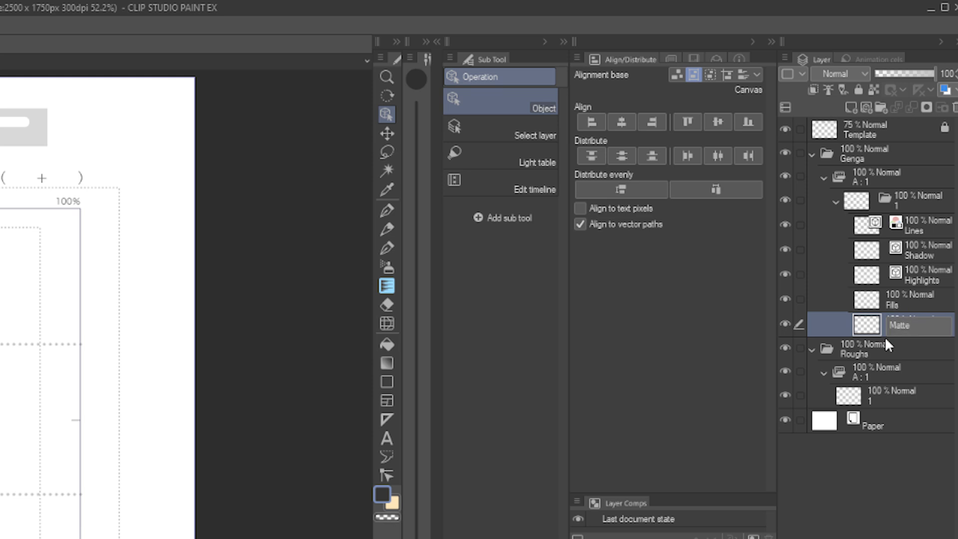
key(Return)
click(918, 296)
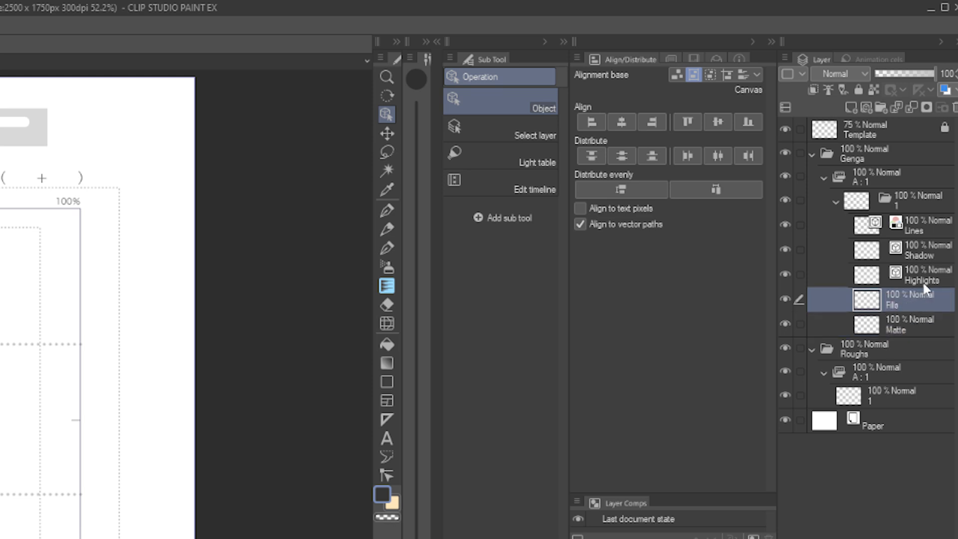
click(922, 276)
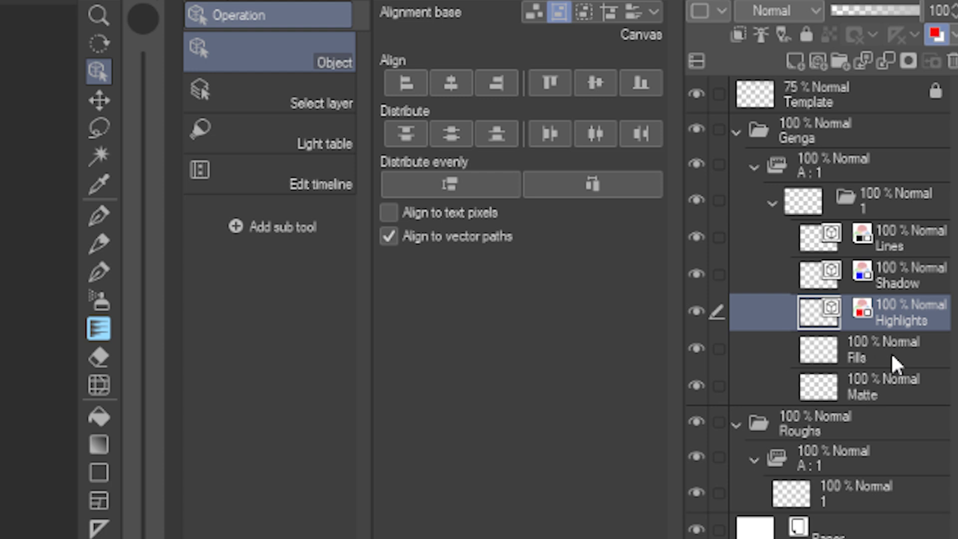
click(892, 363)
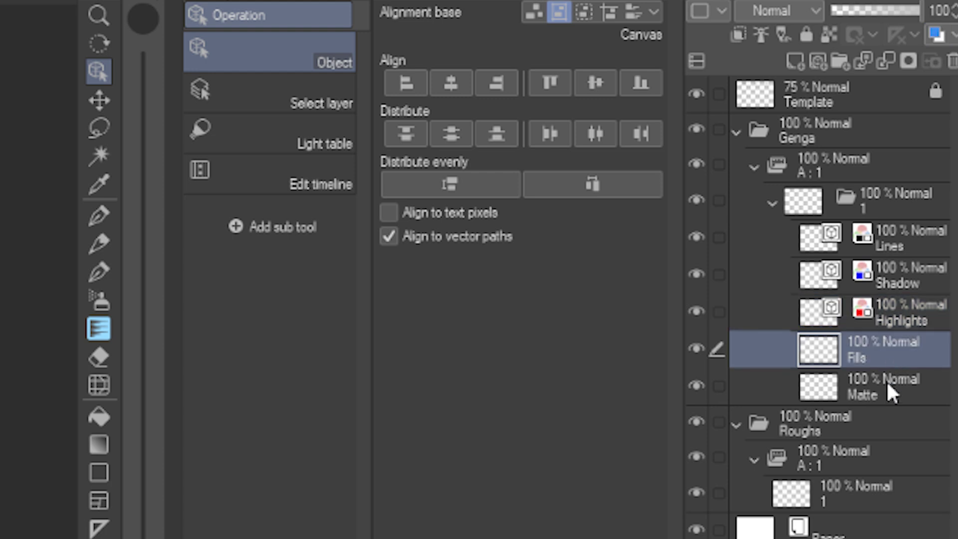
click(886, 379)
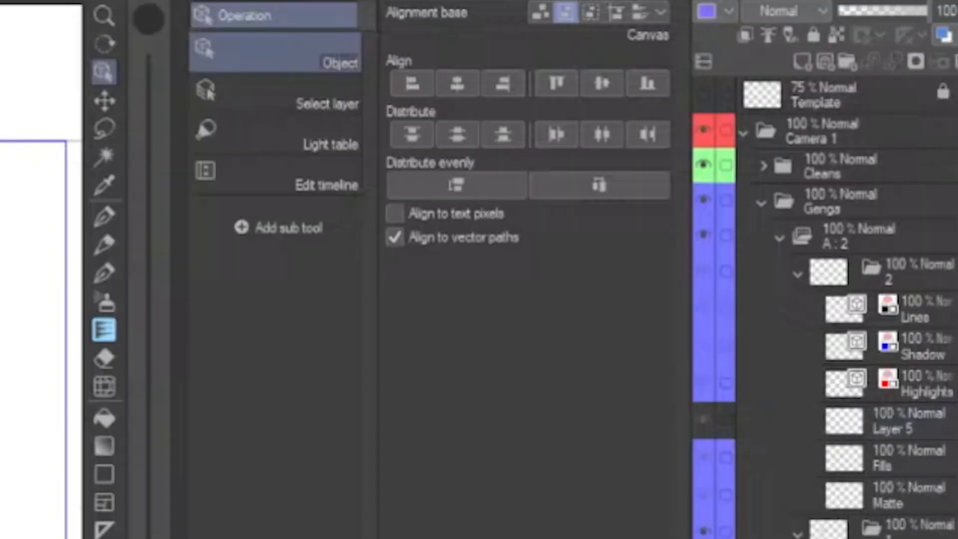
Step: Rename the new layer between Highlights and Fills as Sketch and give it an orange palette color
double_click(887, 422)
text(Sketch)
key(Return)
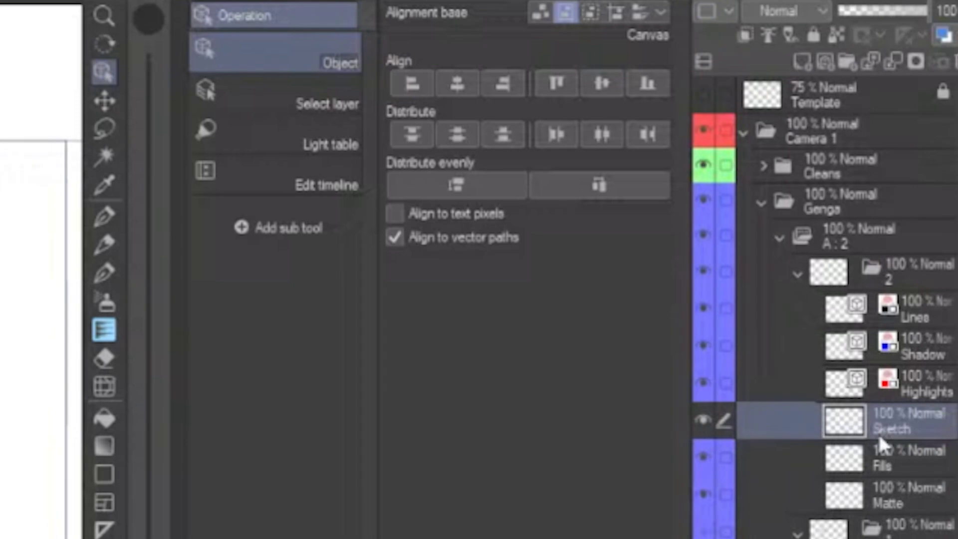
click(718, 11)
click(734, 87)
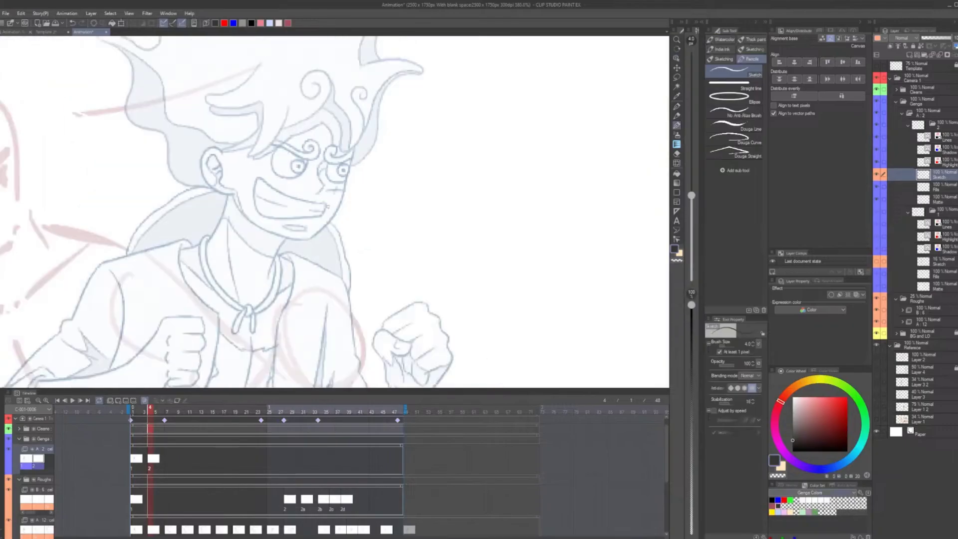
Step: Sketch the character's face contour from the temple around the chin to the jaw, redoing the misplaced strokes
scroll(351, 168, down, 1)
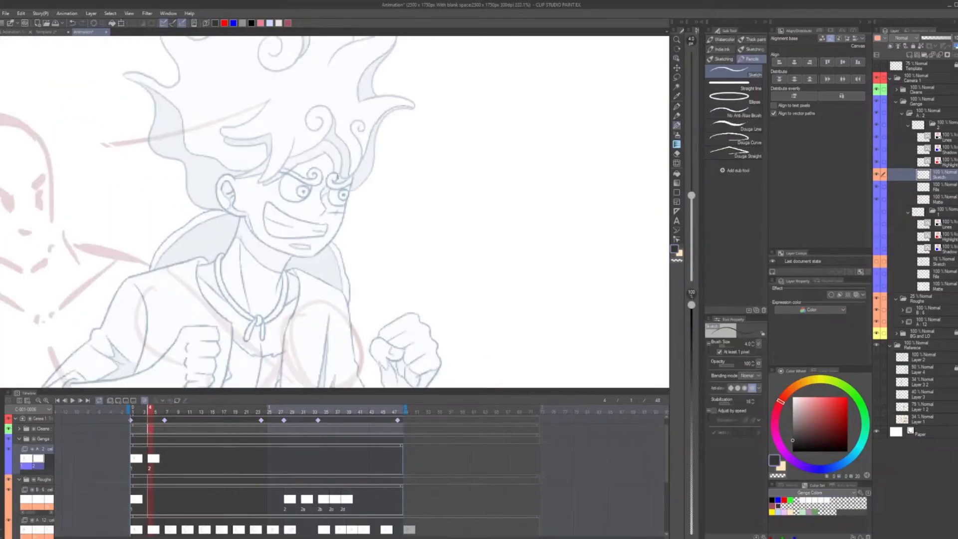
scroll(351, 168, up, 4)
drag(353, 160, 325, 283)
key(ctrl+z)
mouse_move(353, 159)
mouse_down()
mouse_move(322, 274)
mouse_move(254, 356)
mouse_up()
scroll(154, 296, down, 1)
mouse_move(97, 263)
mouse_down()
mouse_move(106, 289)
mouse_move(238, 354)
mouse_up()
key(ctrl+z)
key(ctrl+z)
drag(106, 289, 244, 353)
scroll(275, 314, down, 4)
Step: Sketch the outer contour and inner folds of the character's ear
scroll(142, 242, up, 6)
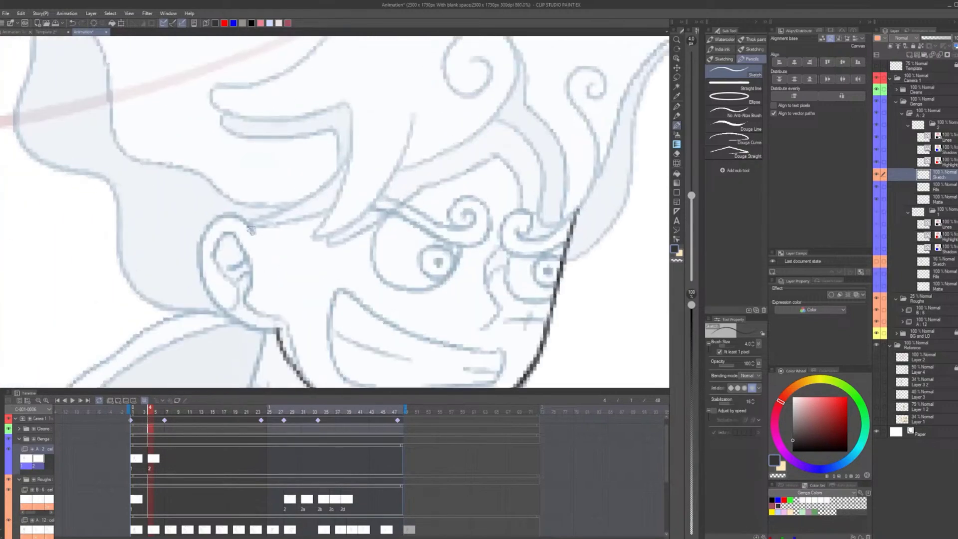
drag(253, 232, 279, 330)
drag(216, 248, 263, 317)
drag(228, 270, 246, 259)
Step: Sketch the first flame-like hair spikes rising from the temple on the side the face looks toward
scroll(254, 359, down, 9)
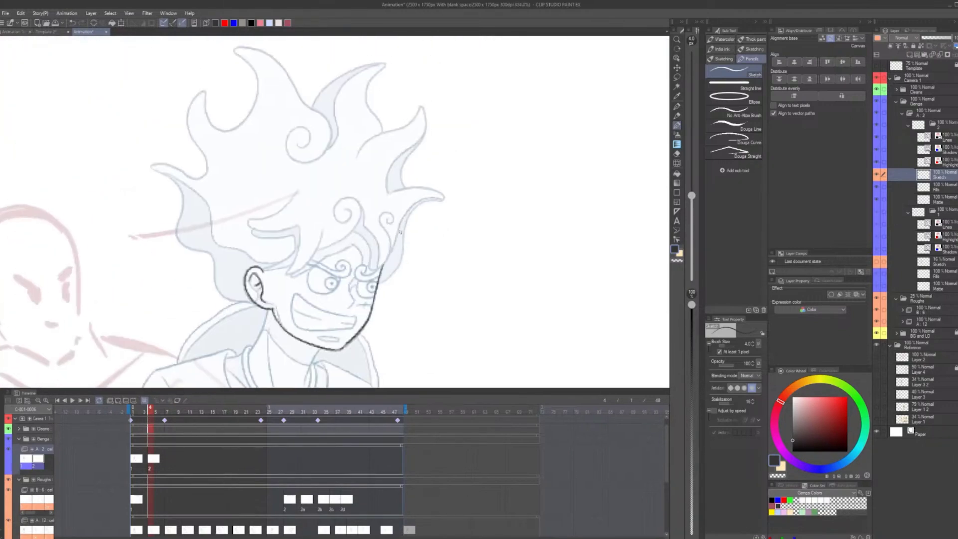
scroll(319, 294, up, 6)
mouse_move(372, 300)
mouse_down()
mouse_move(399, 272)
mouse_move(380, 160)
mouse_up()
drag(389, 170, 304, 298)
drag(329, 273, 347, 141)
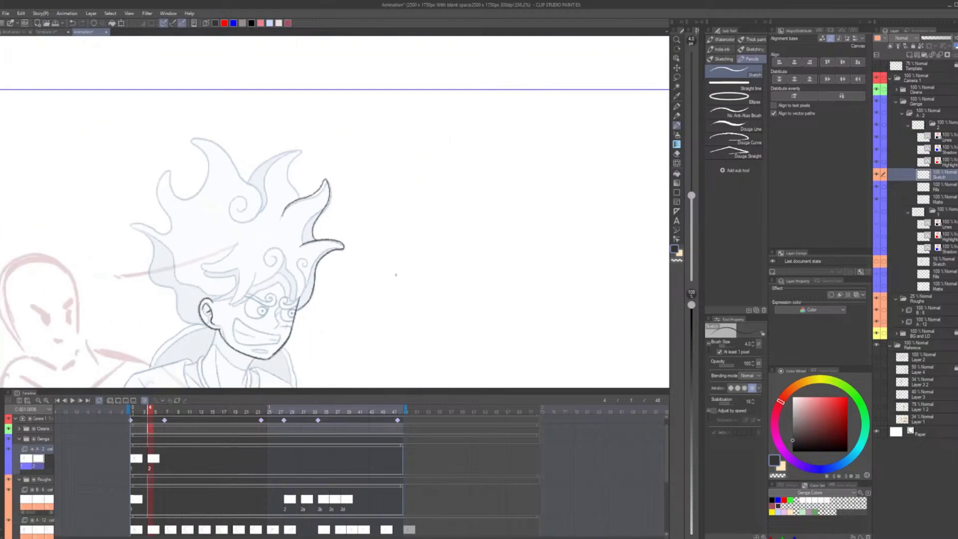
Step: Undo the last two hair strokes and redraw those spikes further outward, continuing toward the crown
scroll(394, 273, up, 2)
key(ctrl+z)
key(ctrl+z)
drag(255, 331, 319, 238)
drag(321, 190, 250, 189)
drag(277, 206, 339, 271)
mouse_move(336, 242)
mouse_down()
mouse_move(364, 169)
mouse_move(261, 210)
mouse_up()
key(ctrl+z)
Step: Sketch the curved spike and spiral curl at the crown of the hair, retrying the strokes several times
mouse_move(279, 144)
mouse_down()
mouse_move(260, 215)
mouse_move(271, 249)
mouse_up()
key(ctrl+z)
mouse_move(307, 144)
mouse_down()
mouse_move(261, 195)
mouse_move(240, 248)
mouse_move(245, 229)
mouse_up()
key(ctrl+z)
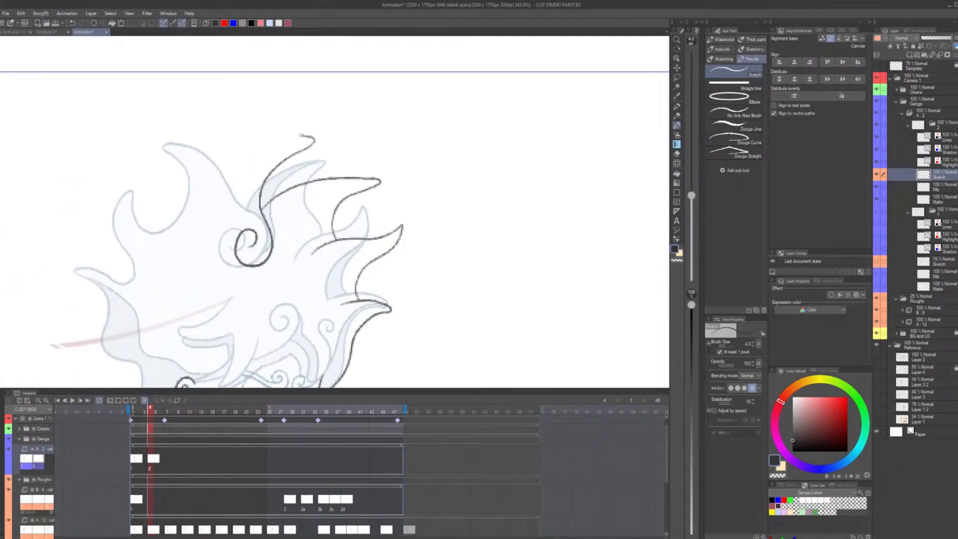
key(ctrl+z)
mouse_move(301, 135)
mouse_down()
mouse_move(185, 189)
mouse_move(185, 215)
mouse_move(129, 181)
mouse_up()
key(ctrl+z)
key(ctrl+z)
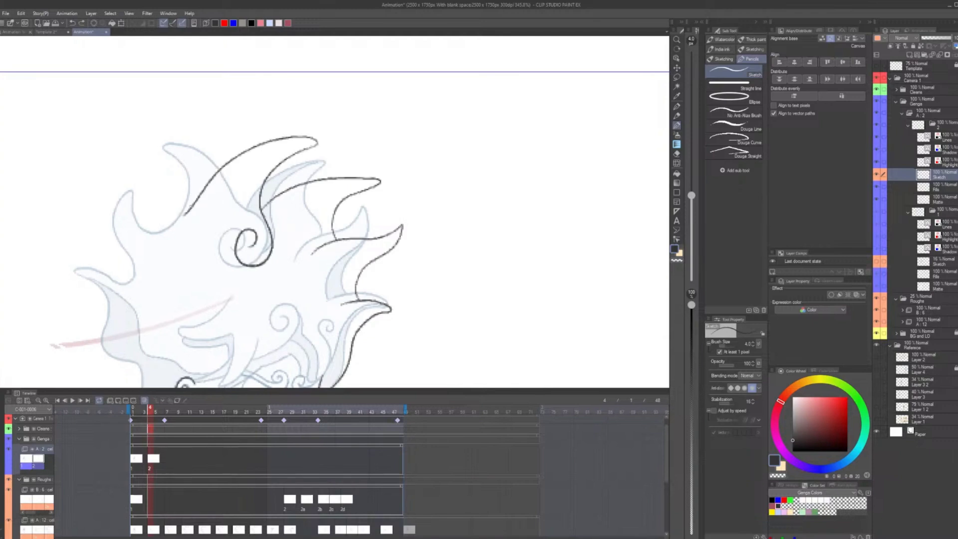
Step: Sketch the hair spikes on the back of the head and continue the outline down behind the ear
drag(185, 216, 164, 185)
mouse_move(165, 185)
mouse_down()
mouse_move(125, 284)
mouse_move(162, 163)
mouse_move(115, 180)
mouse_up()
scroll(130, 270, up, 2)
key(ctrl+z)
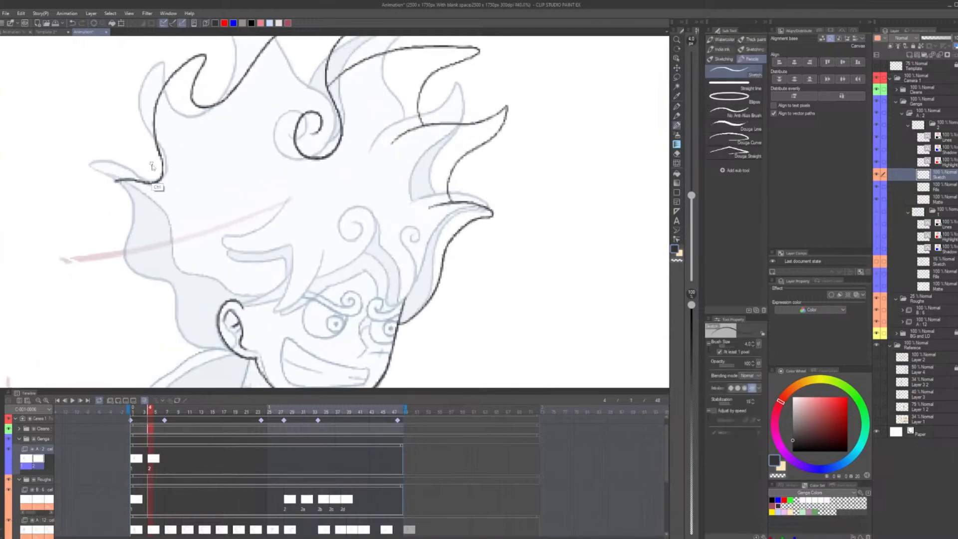
drag(122, 140, 184, 339)
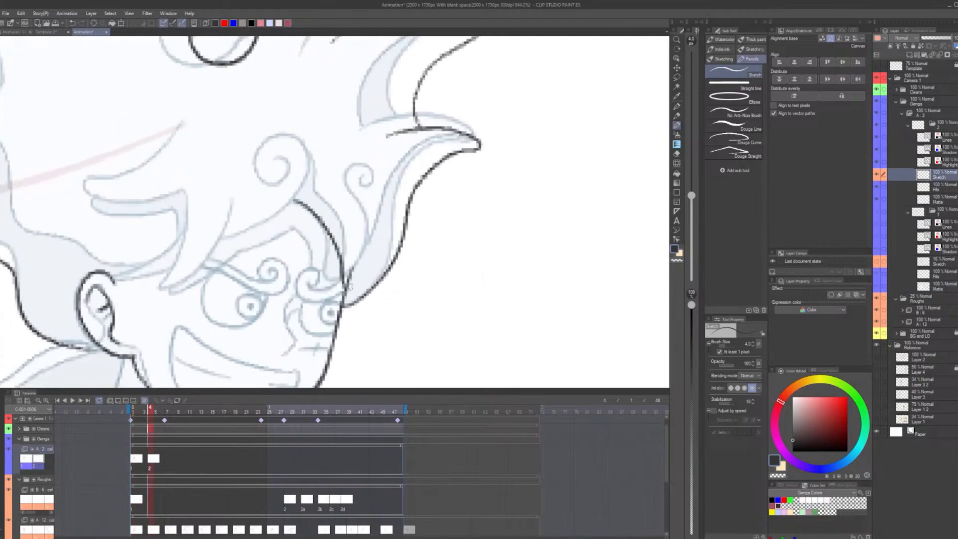
Step: Sketch the forehead curls and the swept bangs, continuing the hairline toward the ear
mouse_move(294, 200)
mouse_down()
mouse_move(344, 285)
mouse_move(367, 185)
mouse_up()
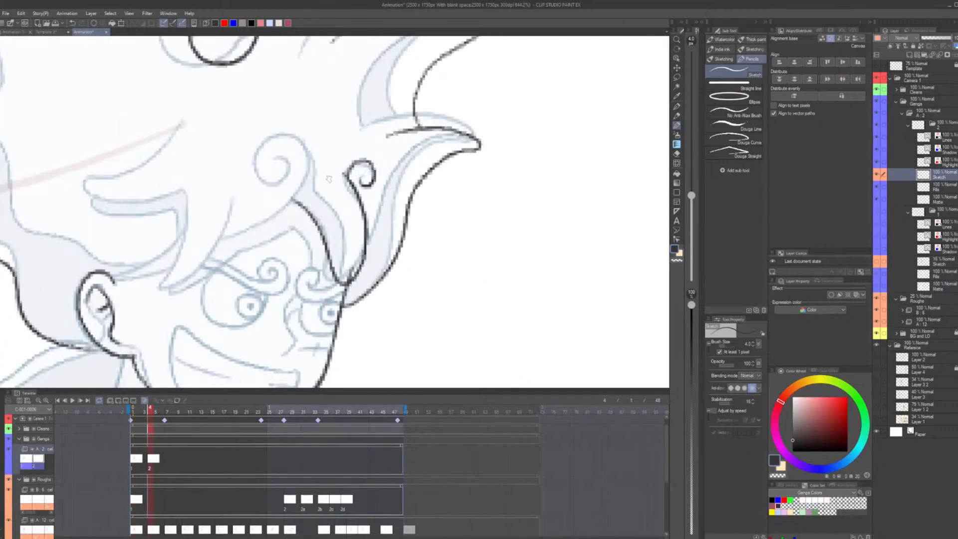
drag(225, 244, 278, 167)
drag(182, 197, 229, 205)
drag(175, 125, 107, 187)
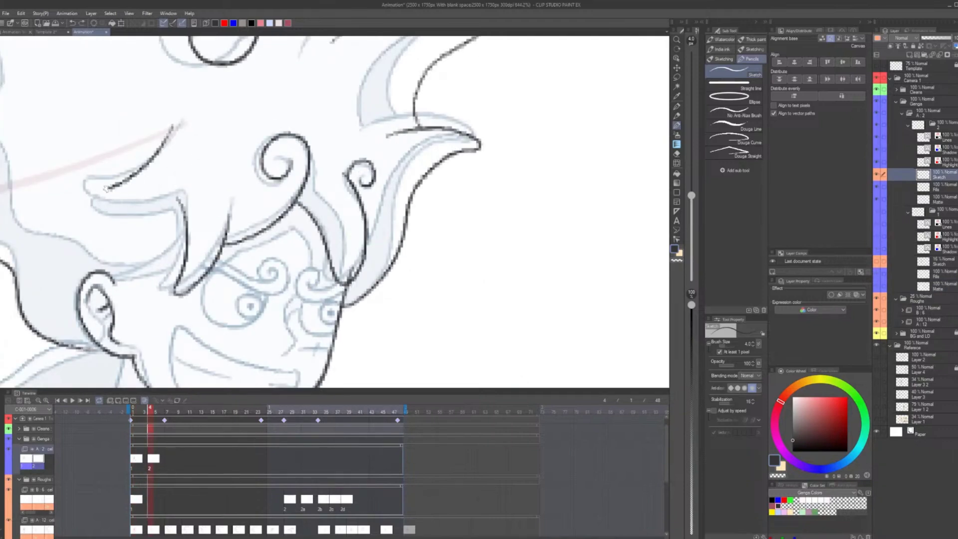
drag(200, 172, 85, 215)
drag(192, 249, 111, 286)
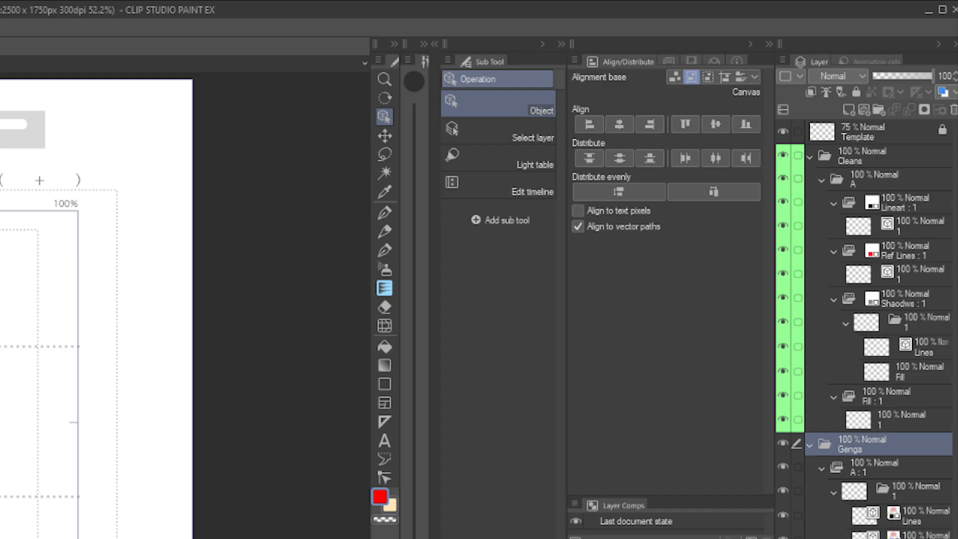
Step: Assign a blue palette color to the Genga folder and all the layers inside it
shift+click(898, 536)
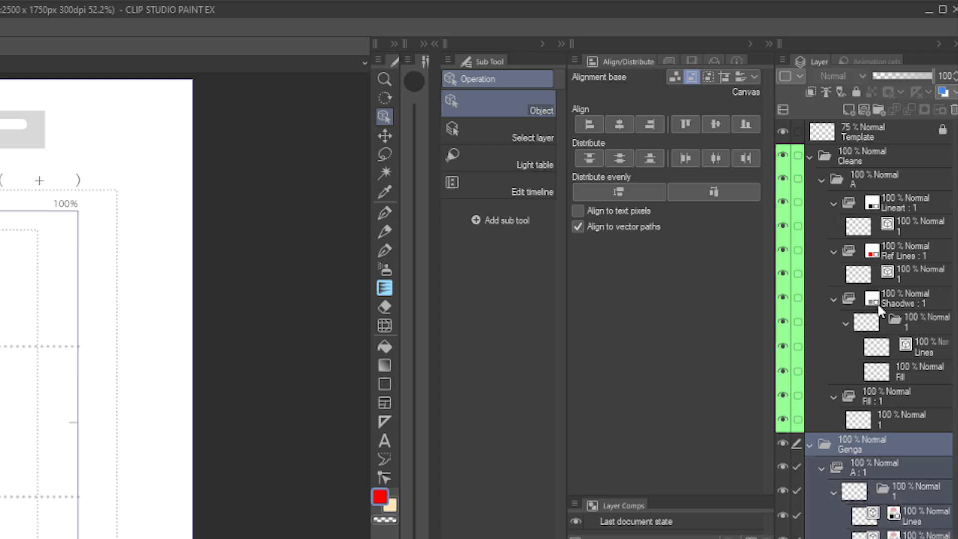
click(798, 77)
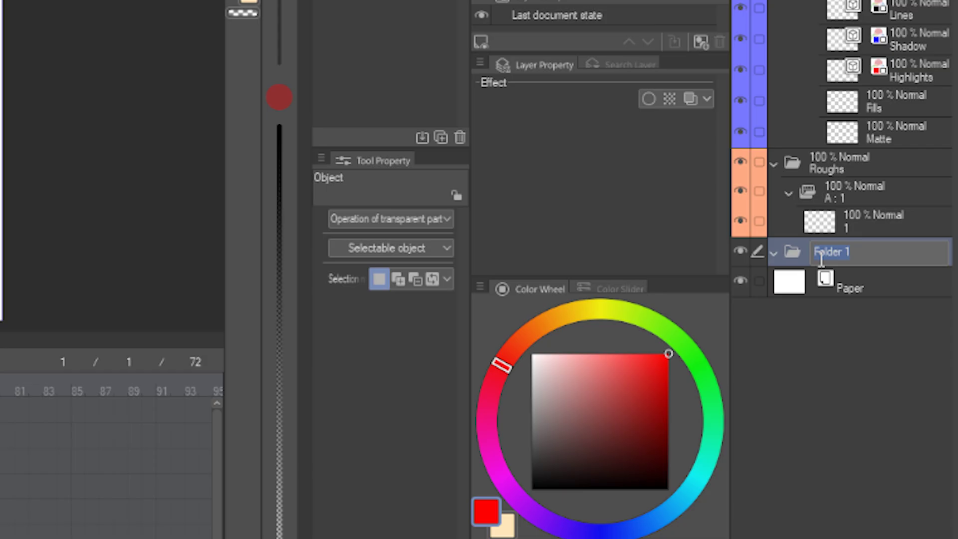
Step: Rename the new folder above Paper as BG and LO and add a raster layer named BG inside it
key(Return)
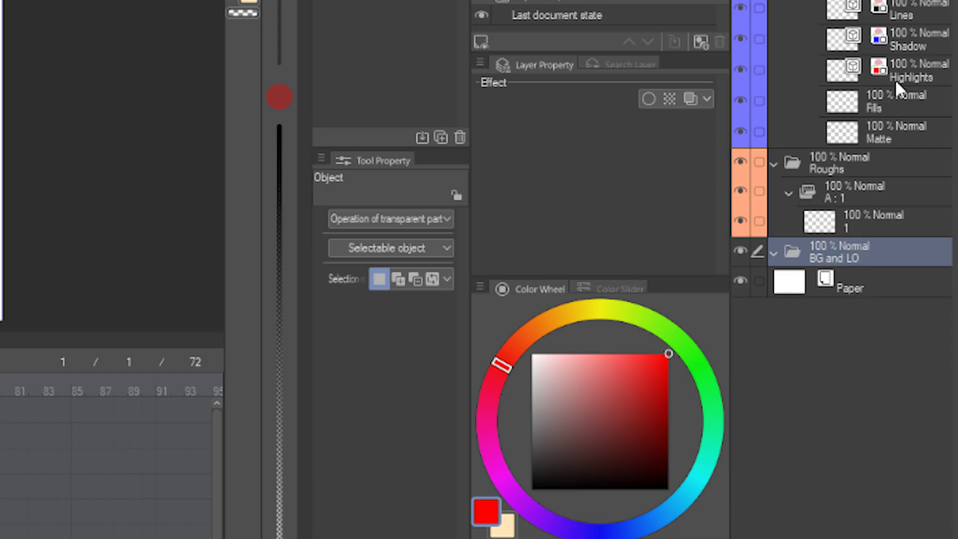
key(ctrl+shift+n)
double_click(830, 294)
key(Return)
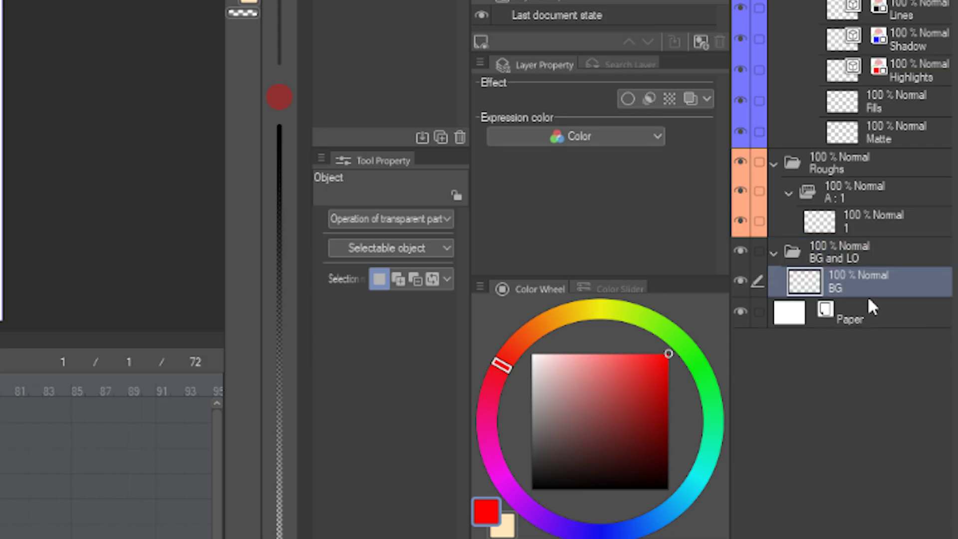
Step: Add an animation folder inside BG and LO and name it BG
key(ctrl+alt+n)
double_click(851, 285)
text(BG)
key(Return)
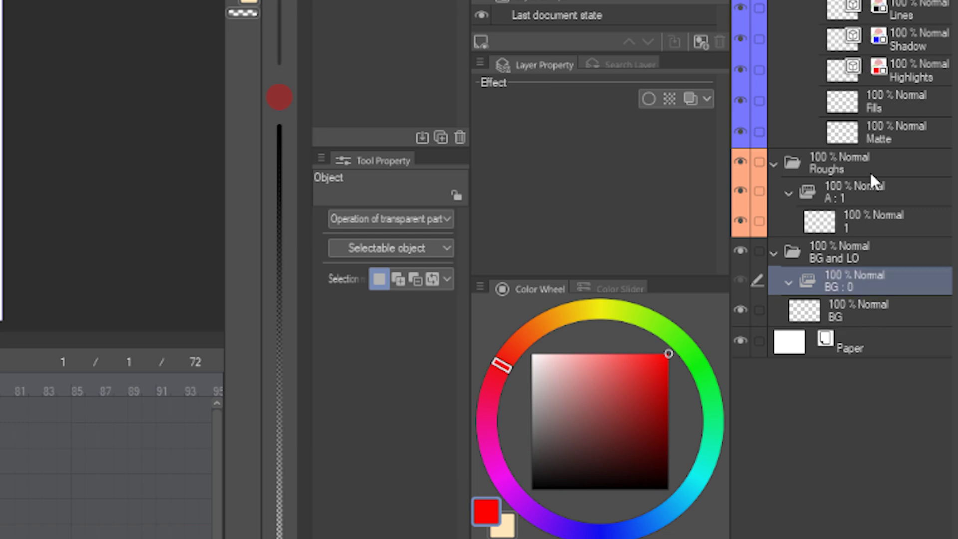
Step: Add a cel to the BG animation folder and assign a yellow palette color to BG and LO and its layers
key(alt+n)
click(867, 253)
shift+click(859, 341)
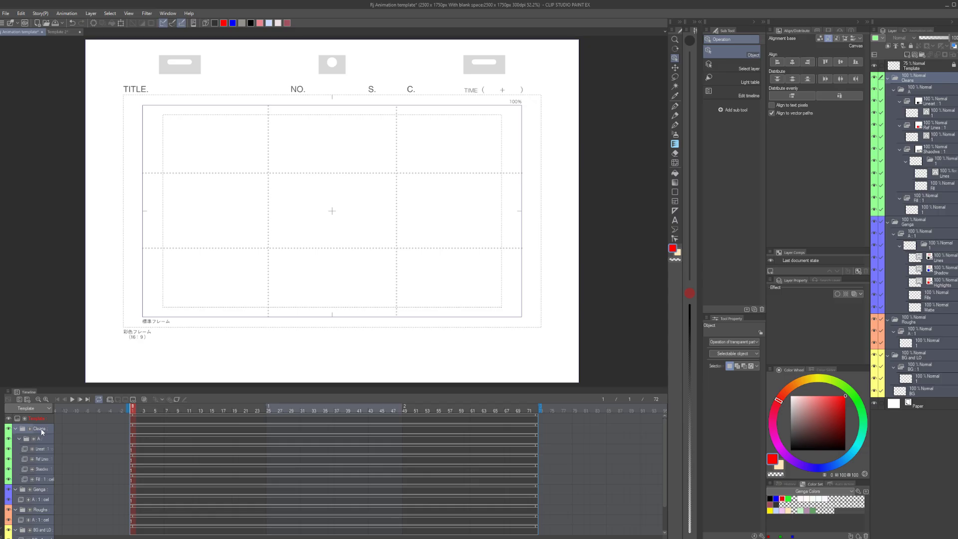
Step: Add a 2D camera folder named Camera 1 above Cleans with a 1920 by 1080 px output frame
click(42, 430)
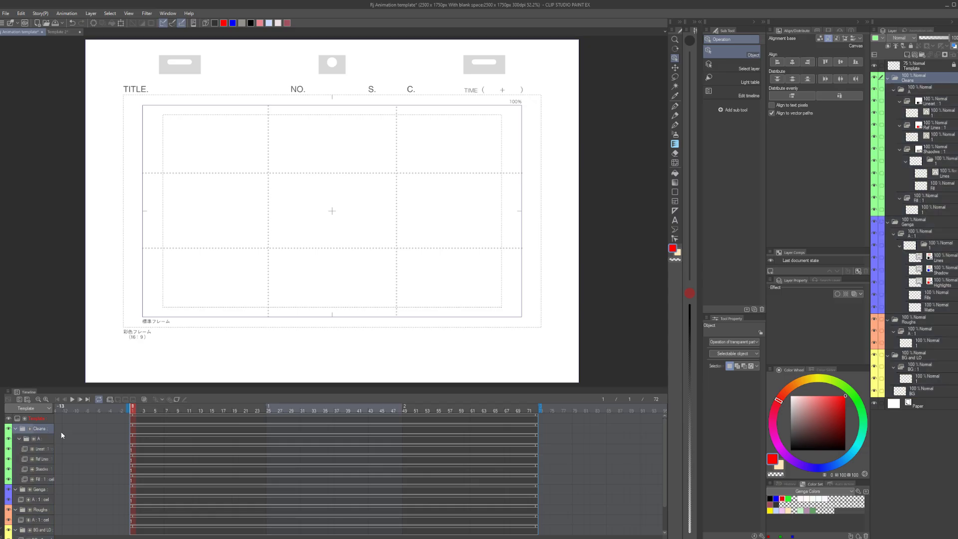
right_click(74, 371)
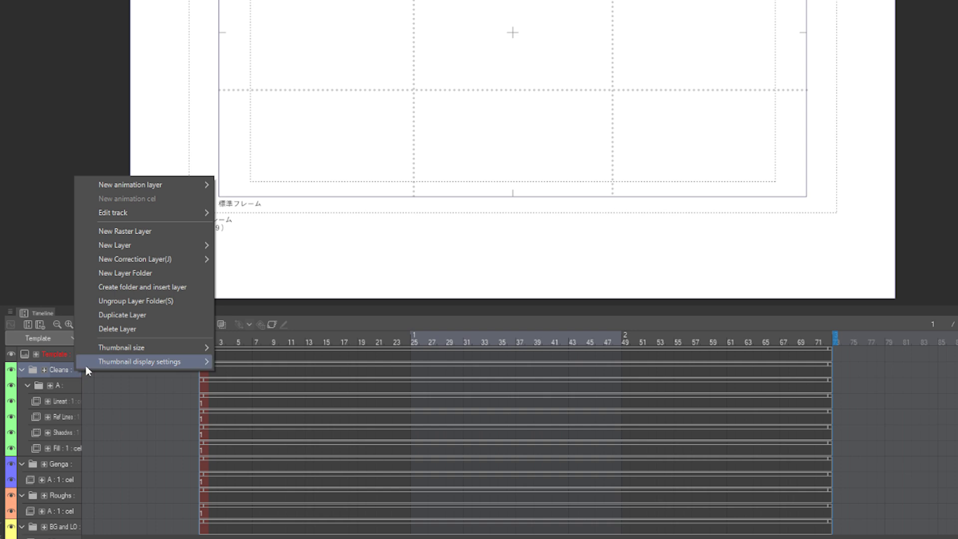
mouse_move(206, 185)
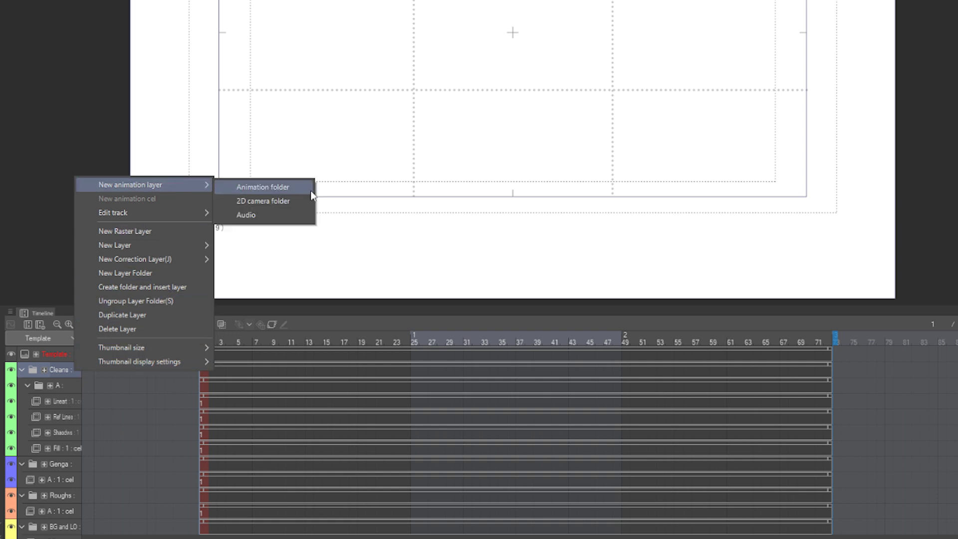
click(298, 202)
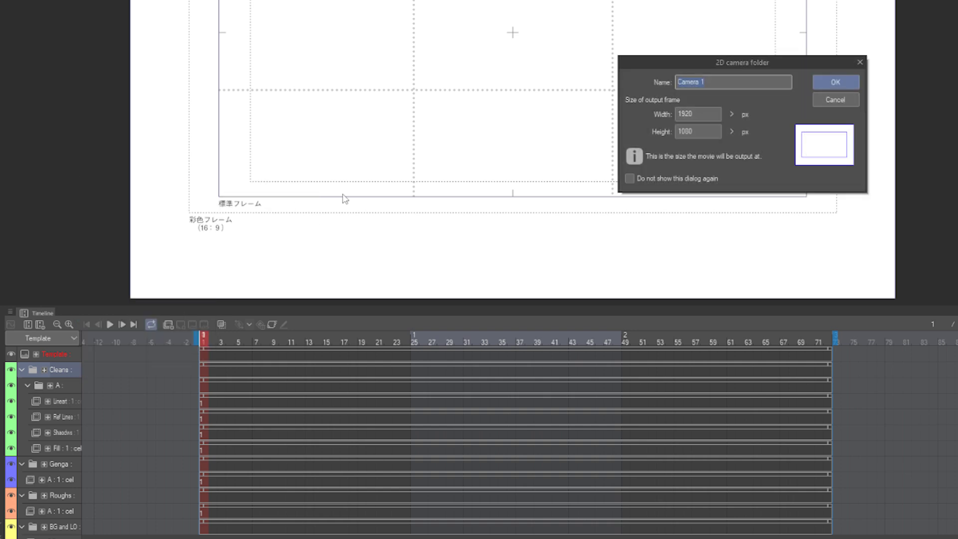
key(Return)
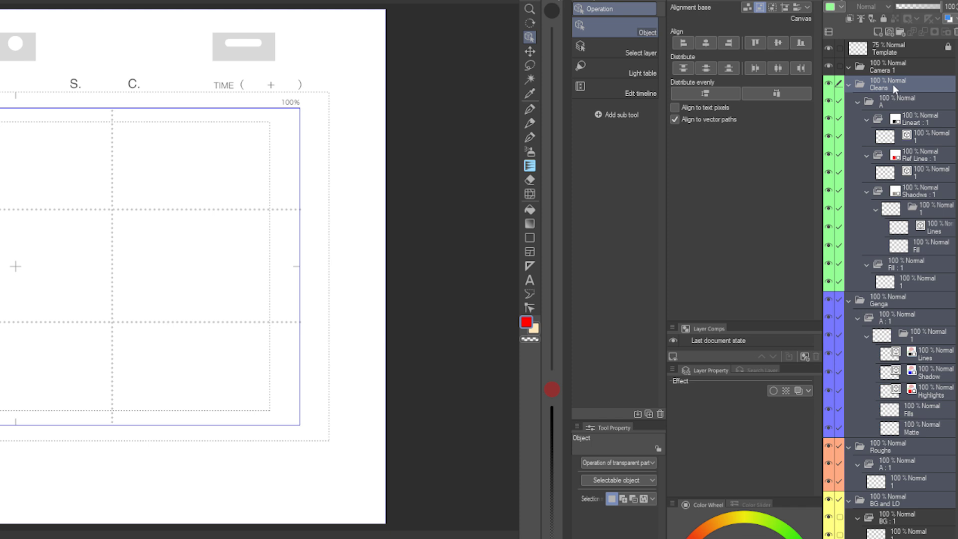
Step: Move the Cleans, Genga, Roughs and BG and LO folders into Camera 1 and assign it a red palette color
drag(892, 86, 892, 68)
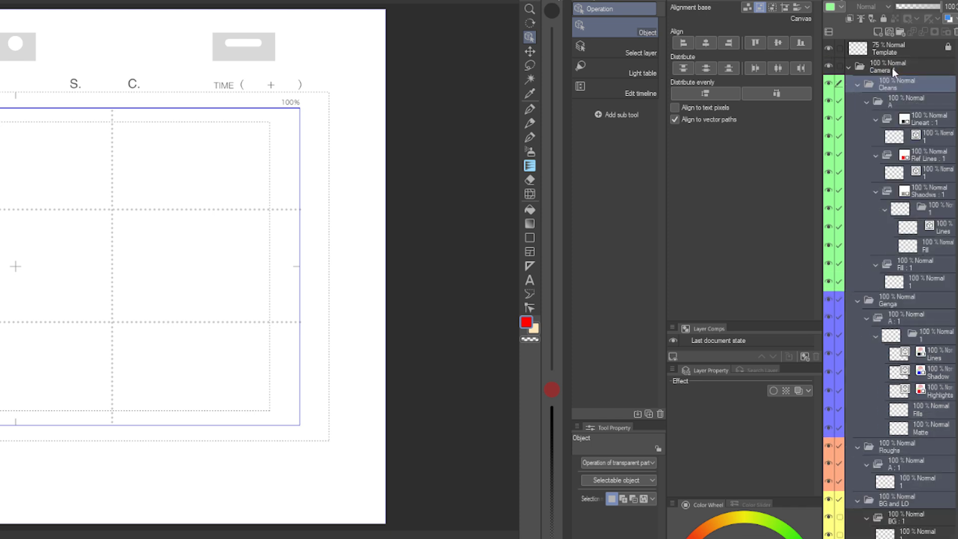
click(888, 70)
click(841, 6)
click(850, 32)
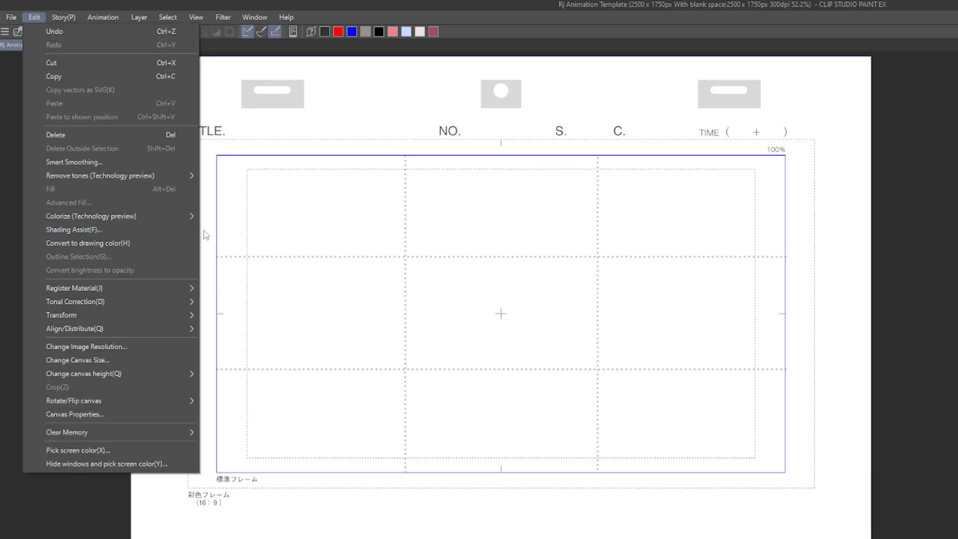
Step: Register the layer setup as a template material named RJ Animation Template, with the Material folder under Download as save location
mouse_move(170, 288)
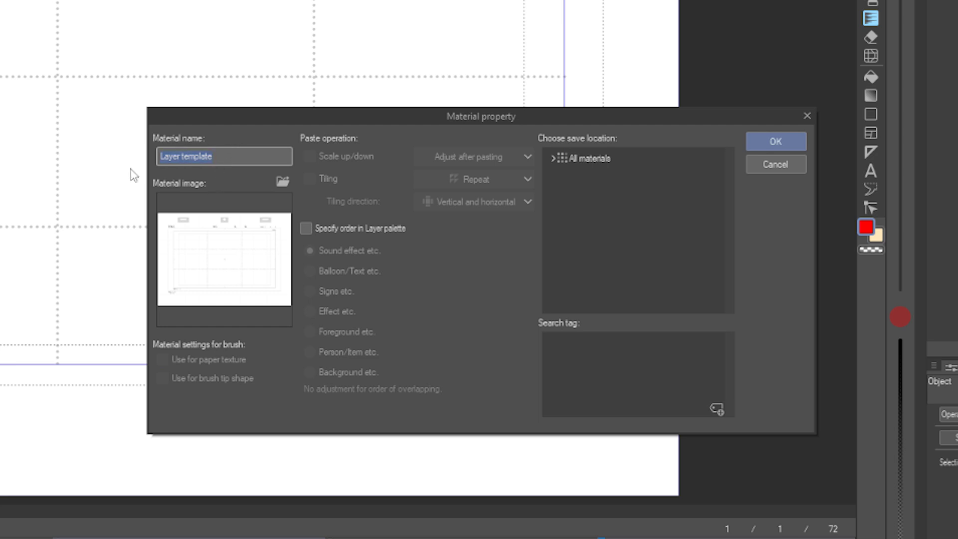
text(RJ Animation)
double_click(588, 158)
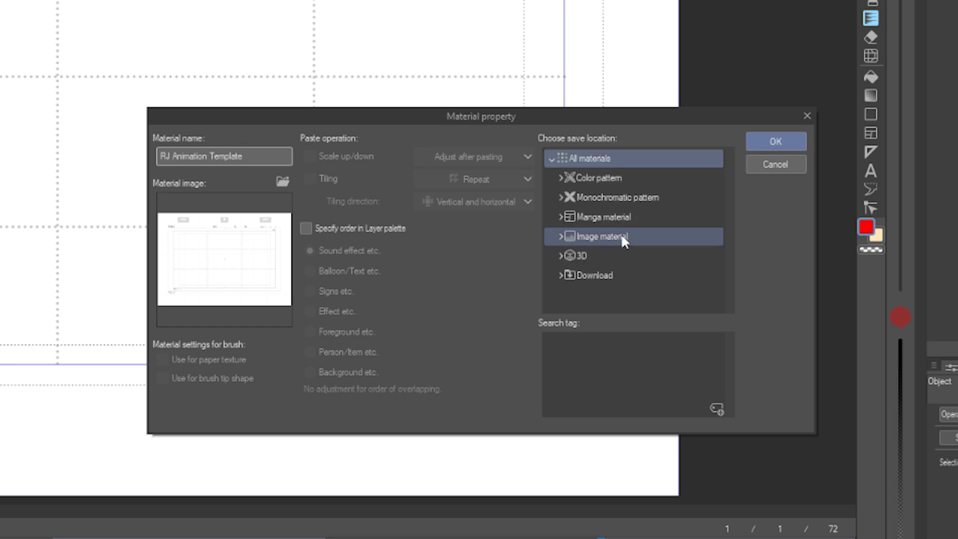
click(601, 274)
click(559, 275)
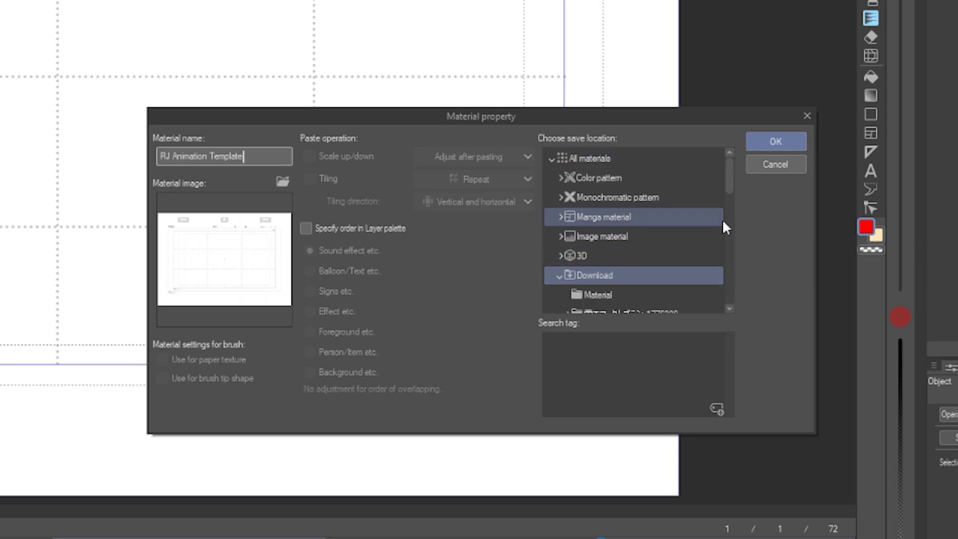
scroll(728, 180, down, 1)
click(621, 226)
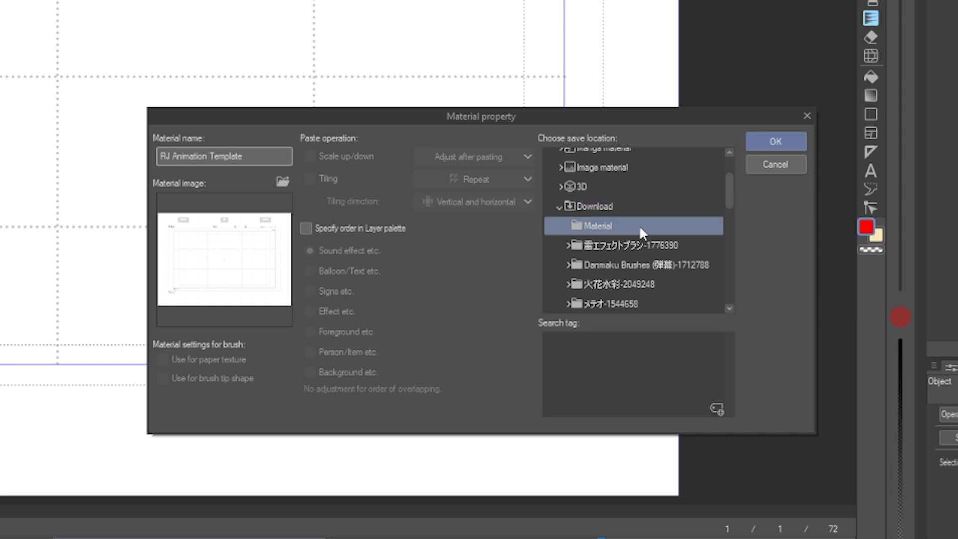
Step: Add the search tags Rj Animation Template, Animation Template and Template to the material and save it
click(671, 386)
text(Rj Animation Template)
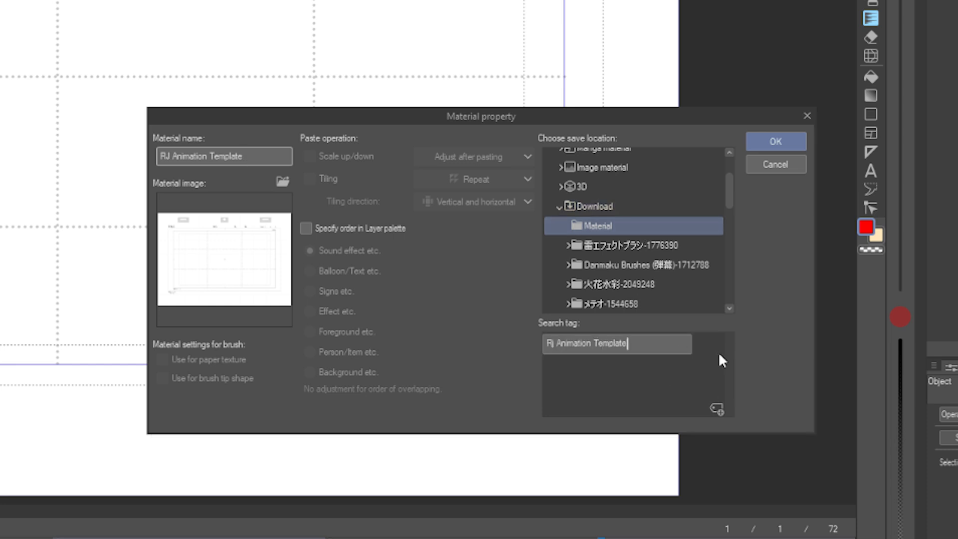
click(717, 407)
text(Animation Template)
key(Return)
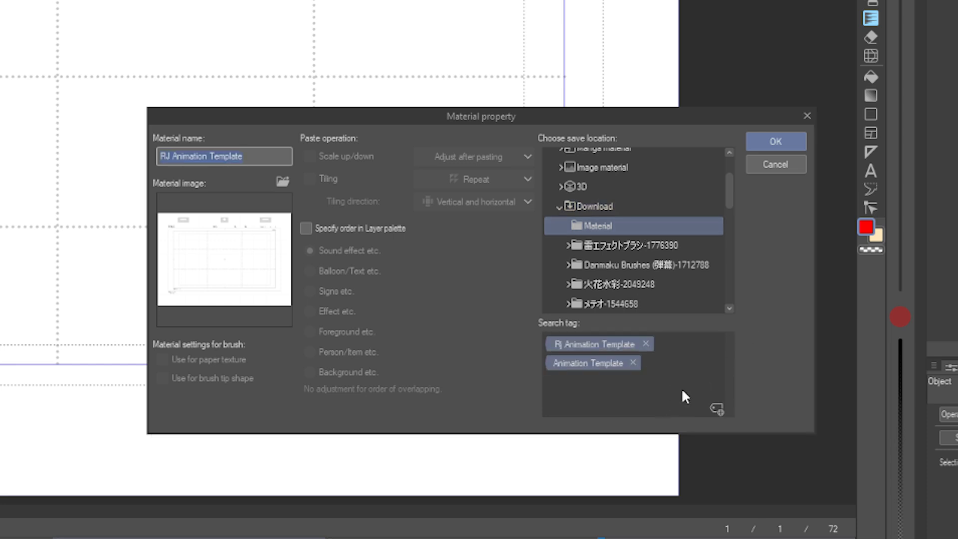
text(Template)
key(Return)
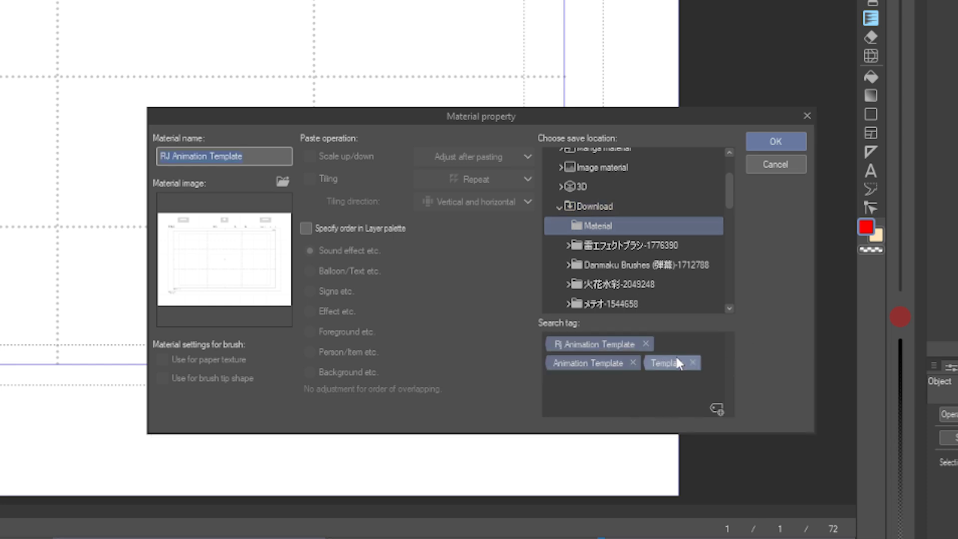
click(777, 138)
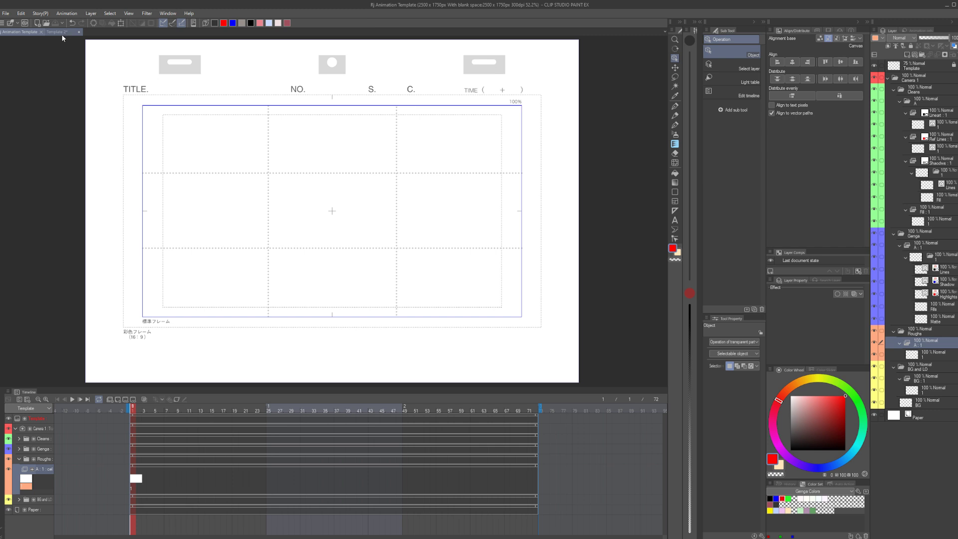
Step: Create a new animation file that uses RJ Animation Template as its shot template
click(37, 23)
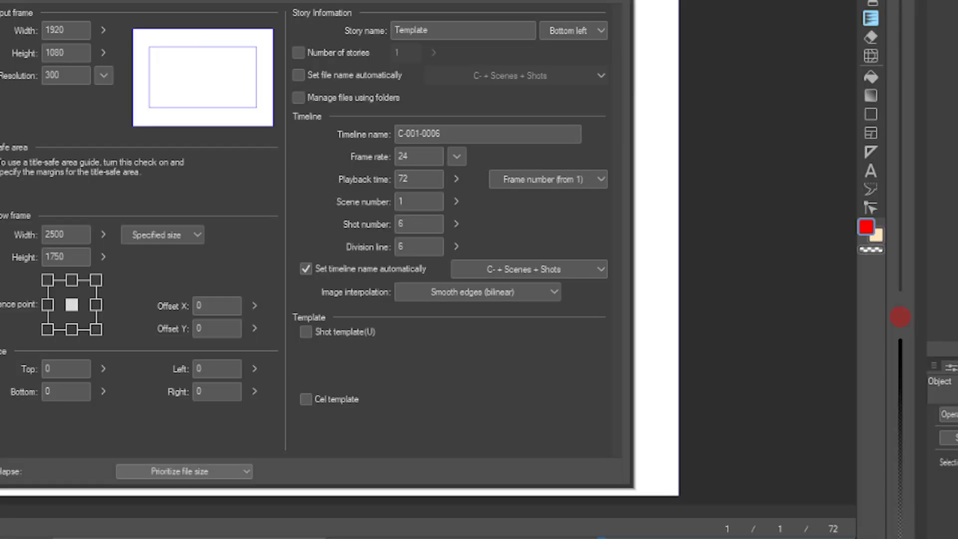
click(306, 332)
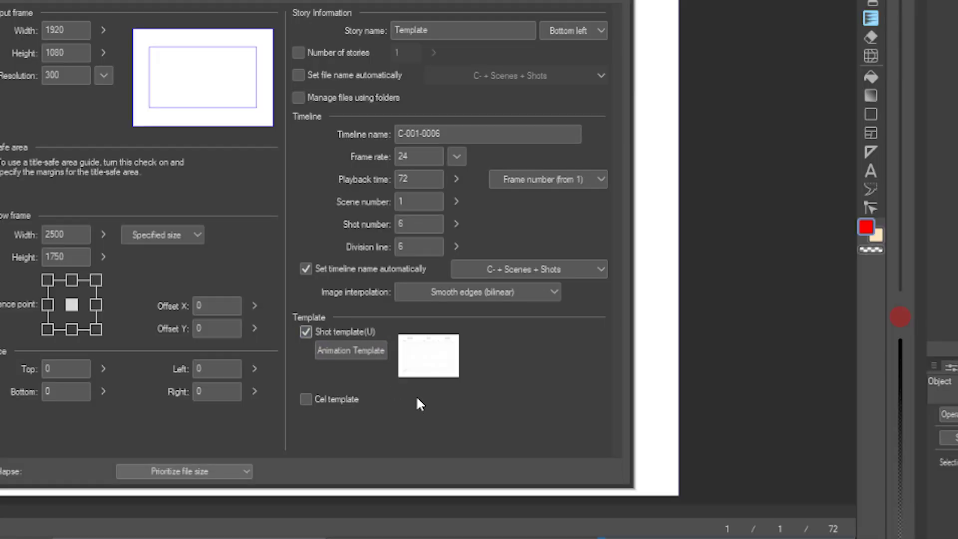
click(365, 351)
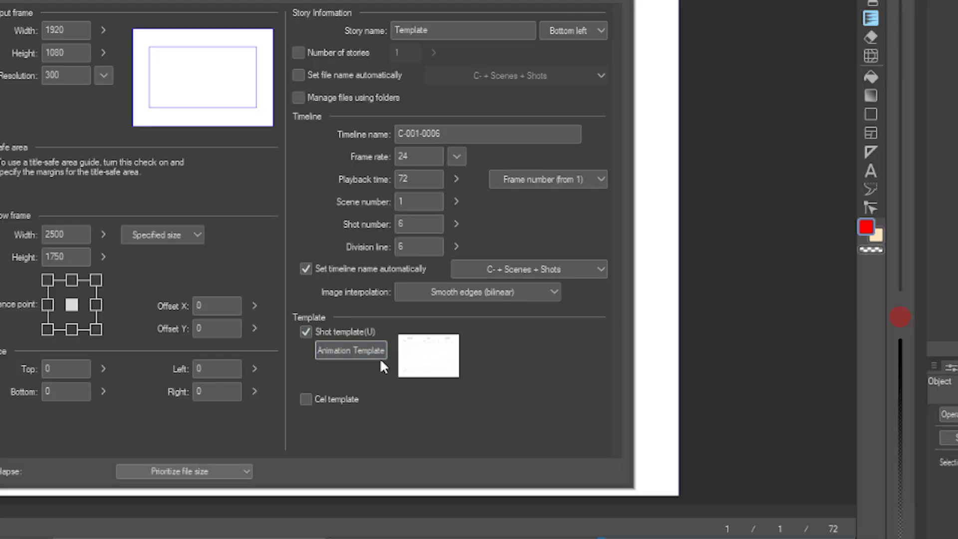
click(289, 225)
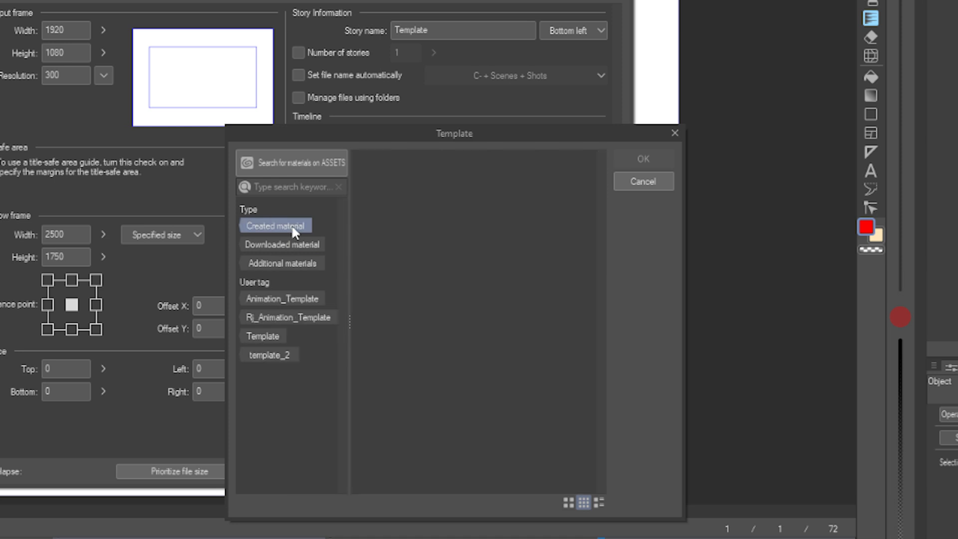
click(471, 172)
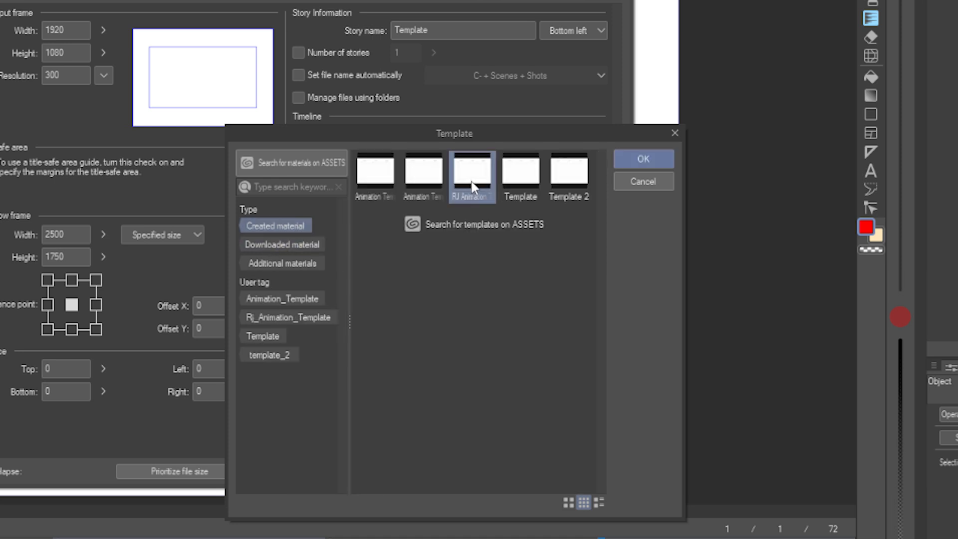
click(648, 157)
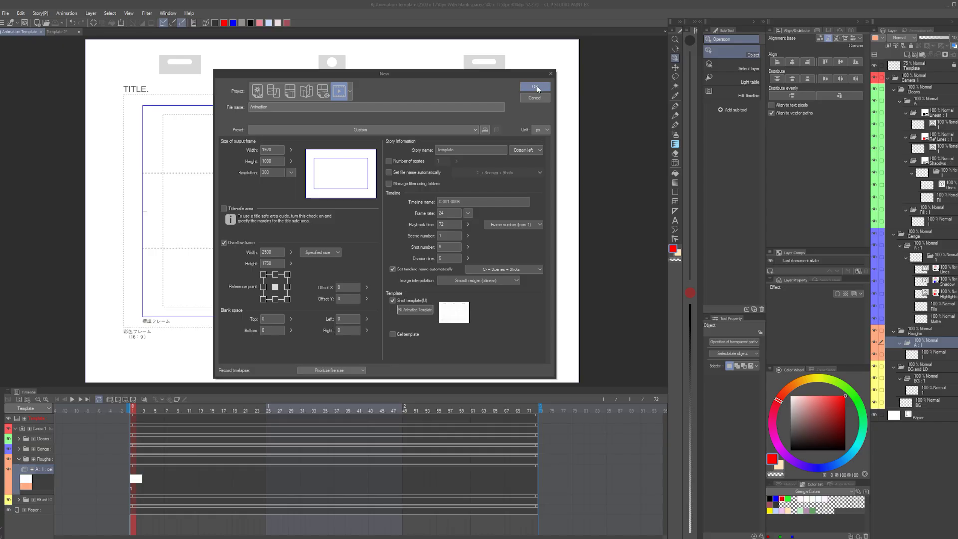
click(535, 87)
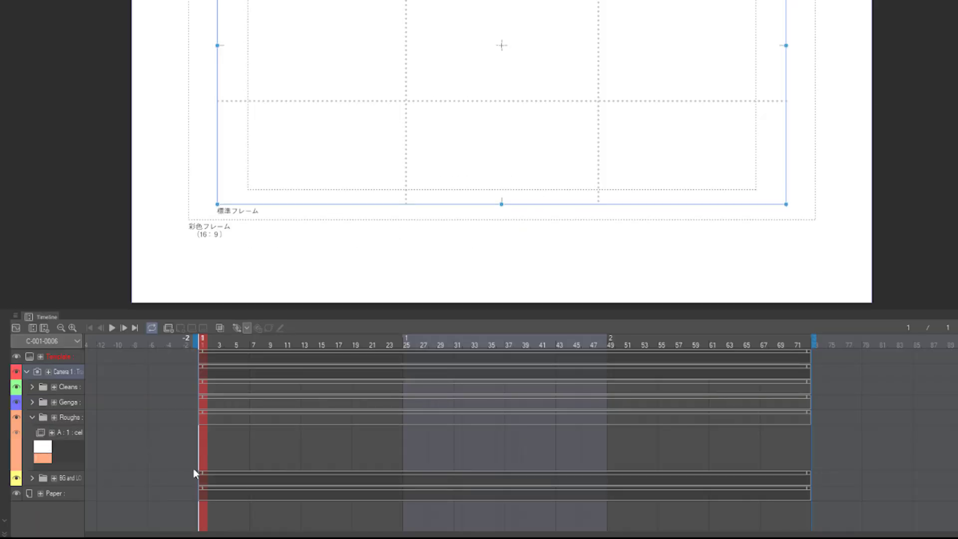
Step: Assign cel 1 to the first frame of track A in Roughs and extend its clip to the timeline's end
click(203, 439)
right_click(199, 435)
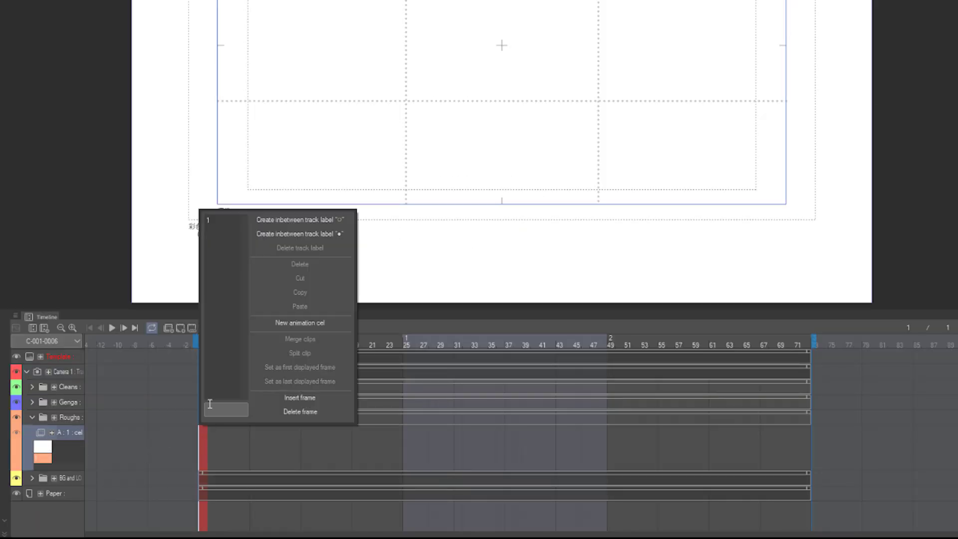
click(222, 221)
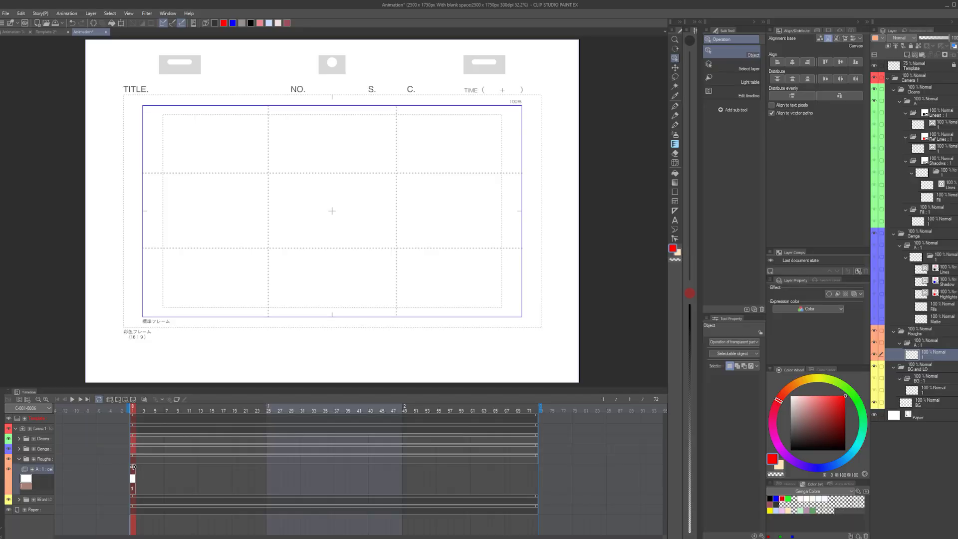
drag(133, 466, 539, 477)
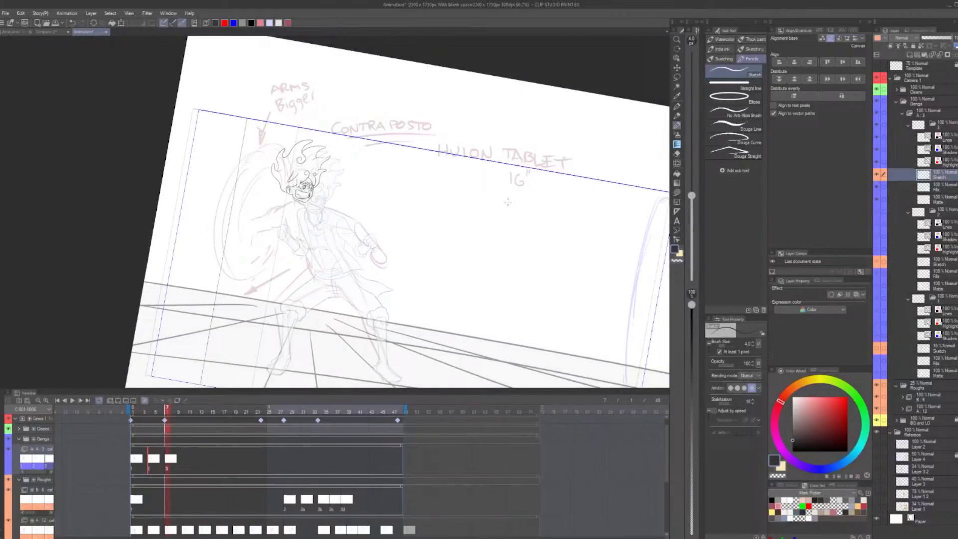
Step: Turn off onion skin and sketch the neck lines below the character's jaw on the Genga sketch layer
click(144, 400)
scroll(231, 217, up, 4)
drag(219, 197, 248, 244)
drag(284, 213, 295, 232)
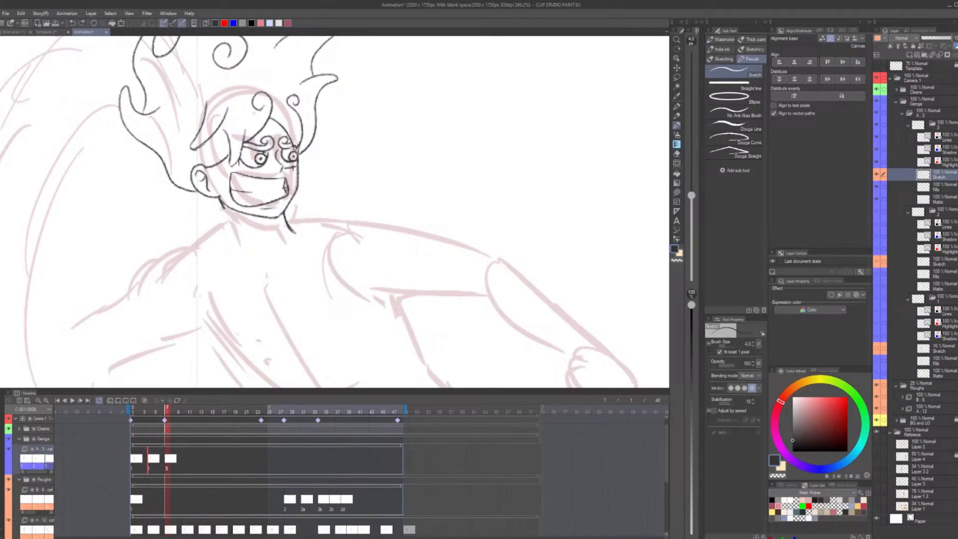
mouse_move(219, 199)
mouse_down()
mouse_move(249, 247)
mouse_move(275, 263)
mouse_up()
key(ctrl+z)
drag(227, 215, 256, 267)
Step: Sketch the double-lined cord loop around the neck, cleaning up the overlapping lines
scroll(270, 217, up, 4)
key(e)
mouse_move(293, 216)
mouse_down()
mouse_move(272, 267)
mouse_move(282, 293)
mouse_up()
drag(202, 215, 260, 302)
scroll(264, 270, down, 6)
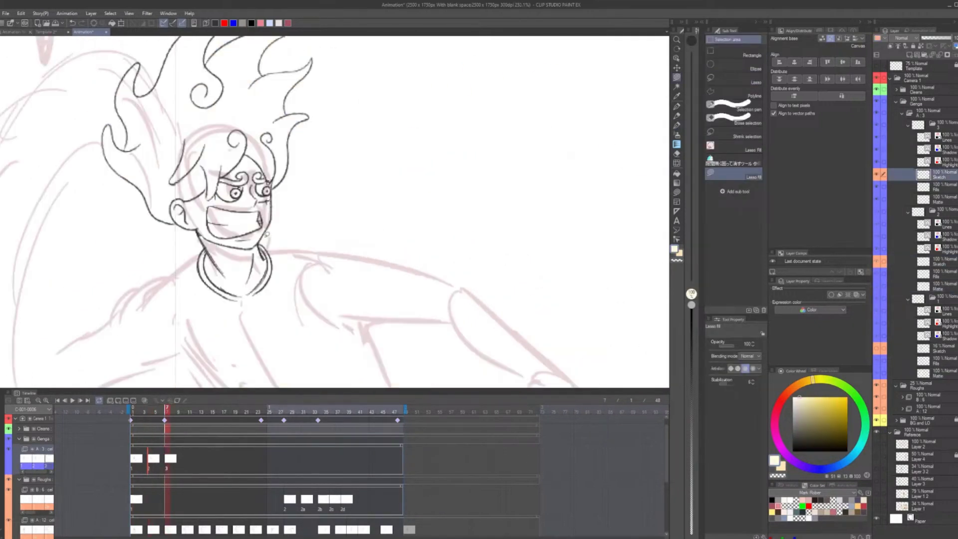
key(p)
scroll(309, 259, down, 5)
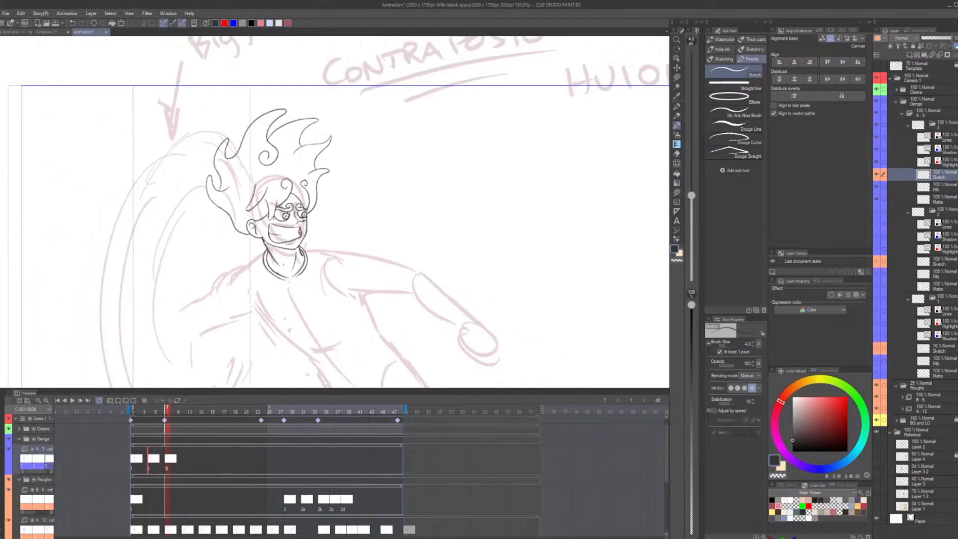
Step: Draw the knot at the front of the neck cord with its first hanging end and erase stray lines
scroll(269, 279, up, 10)
mouse_move(278, 284)
mouse_down()
mouse_move(306, 288)
mouse_move(327, 319)
mouse_up()
key(e)
mouse_move(299, 283)
mouse_down()
mouse_move(324, 303)
mouse_move(302, 288)
mouse_move(289, 319)
mouse_up()
key(p)
scroll(299, 279, up, 4)
scroll(319, 320, down, 6)
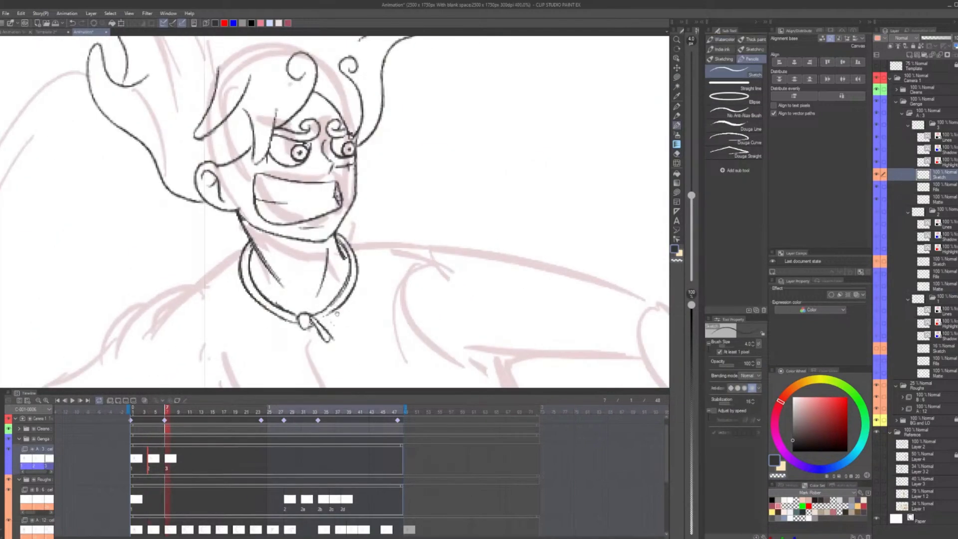
Step: Add the cord's second hanging end and start the shoulder line beside the neck
scroll(320, 279, up, 2)
drag(325, 168, 359, 178)
mouse_move(219, 194)
mouse_down()
mouse_move(189, 209)
mouse_move(198, 218)
mouse_up()
scroll(299, 259, down, 4)
scroll(300, 259, up, 3)
key(e)
key(p)
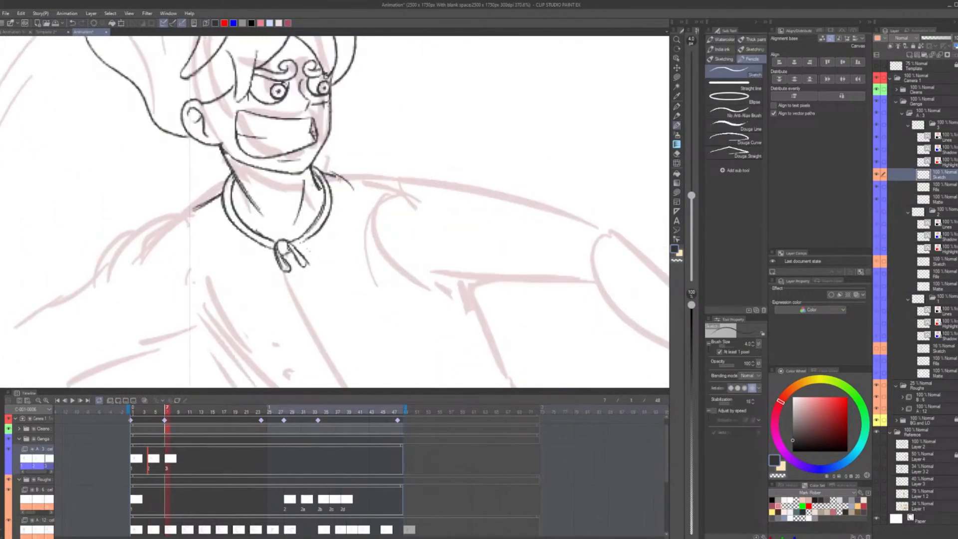
Step: Sketch both sides of the open shirt collar around the neck cord
drag(347, 186, 336, 249)
drag(216, 209, 270, 287)
scroll(299, 251, down, 3)
scroll(299, 209, down, 4)
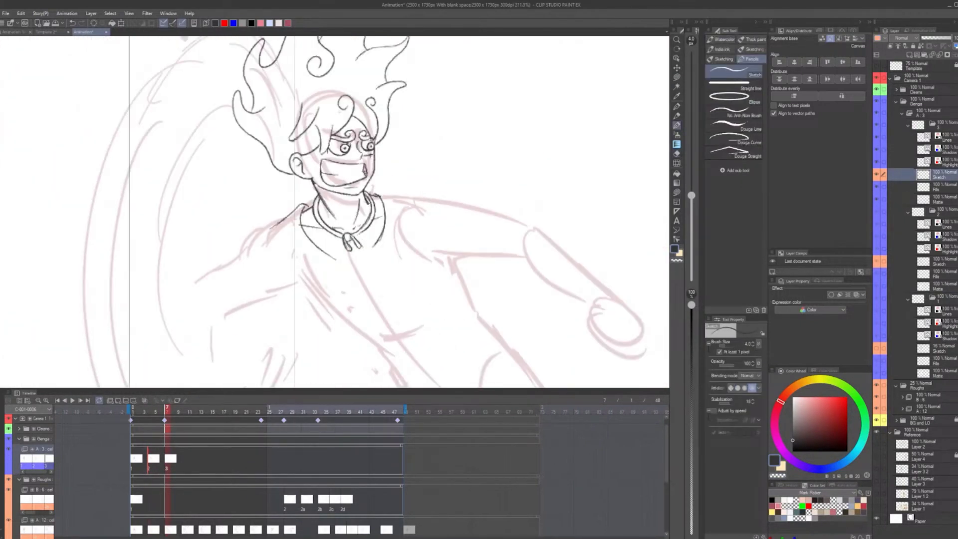
scroll(299, 210, up, 5)
scroll(427, 193, down, 1)
Step: Draw the shoulder and upper-arm line of the raised arm, and the shirt's open front edges down the torso
drag(218, 241, 162, 274)
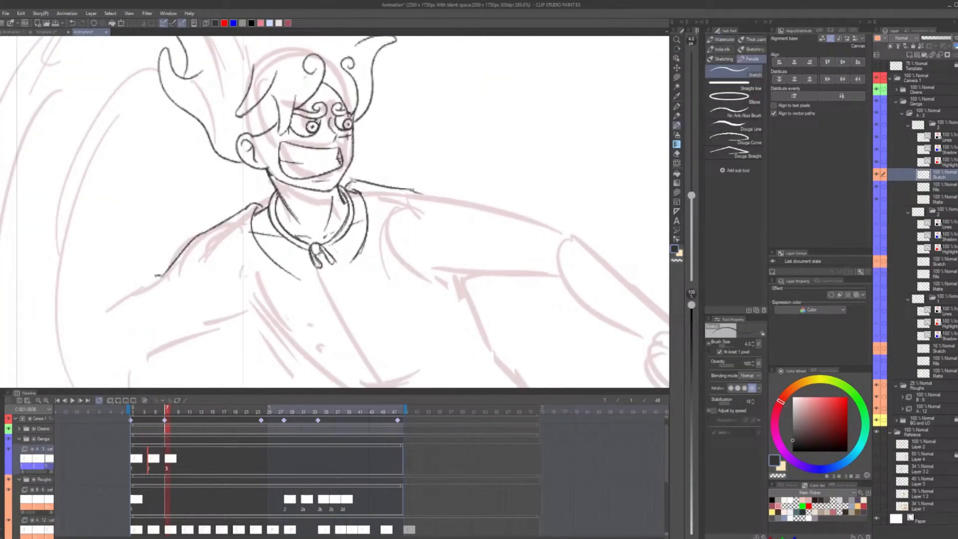
scroll(280, 199, down, 2)
drag(120, 186, 62, 217)
drag(245, 174, 286, 326)
scroll(208, 160, down, 2)
drag(170, 149, 216, 204)
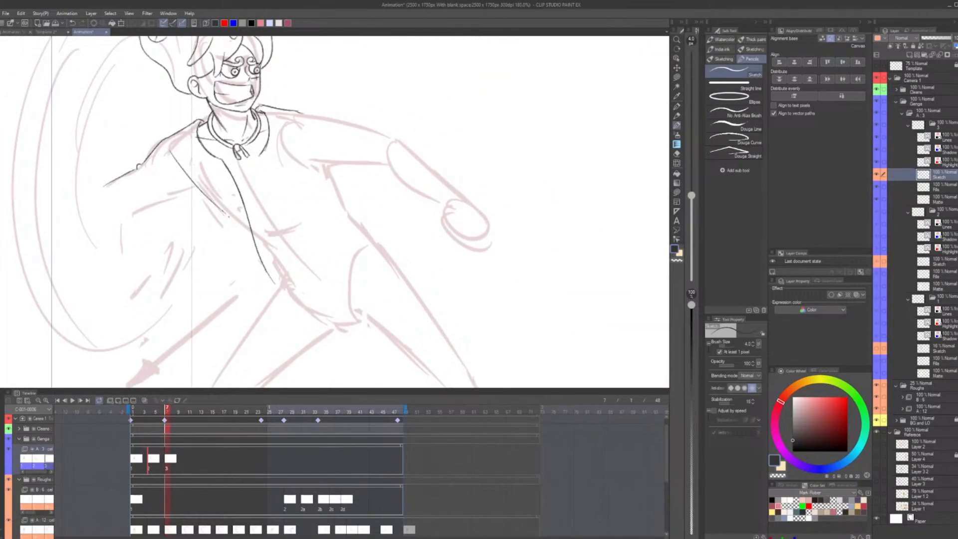
scroll(334, 210, down, 3)
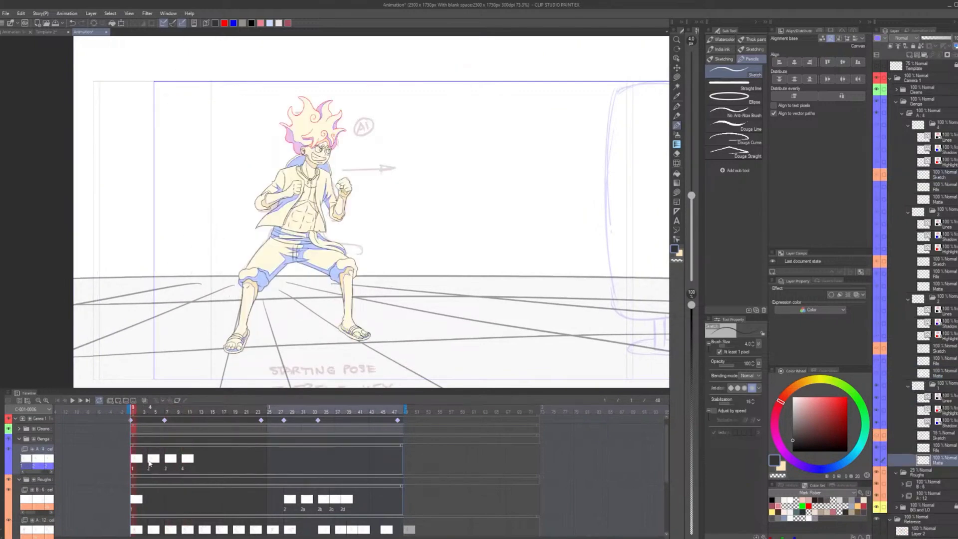
Step: Sketch the shirt's side edge below the armpit and extend its open front edge toward the waist on cel 3
key(space)
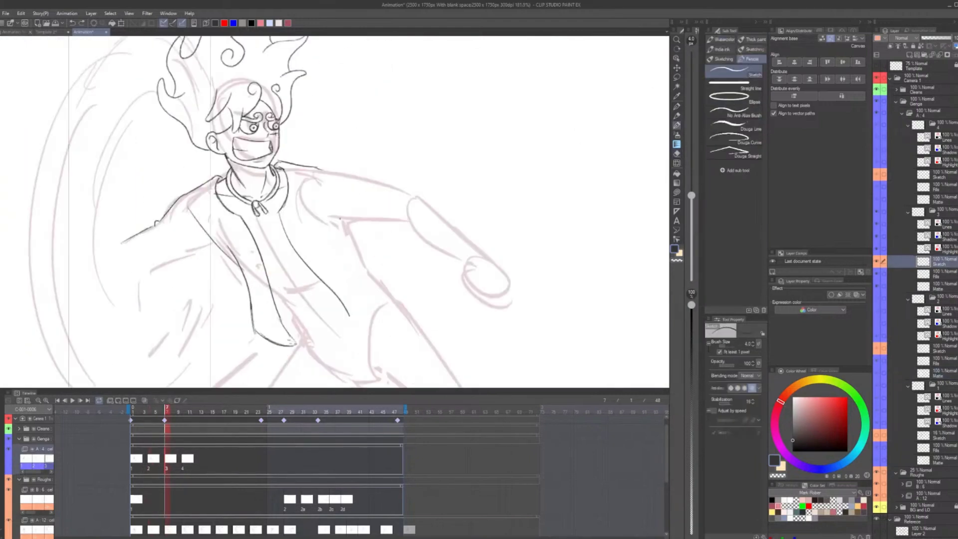
drag(340, 219, 348, 254)
drag(341, 298, 362, 339)
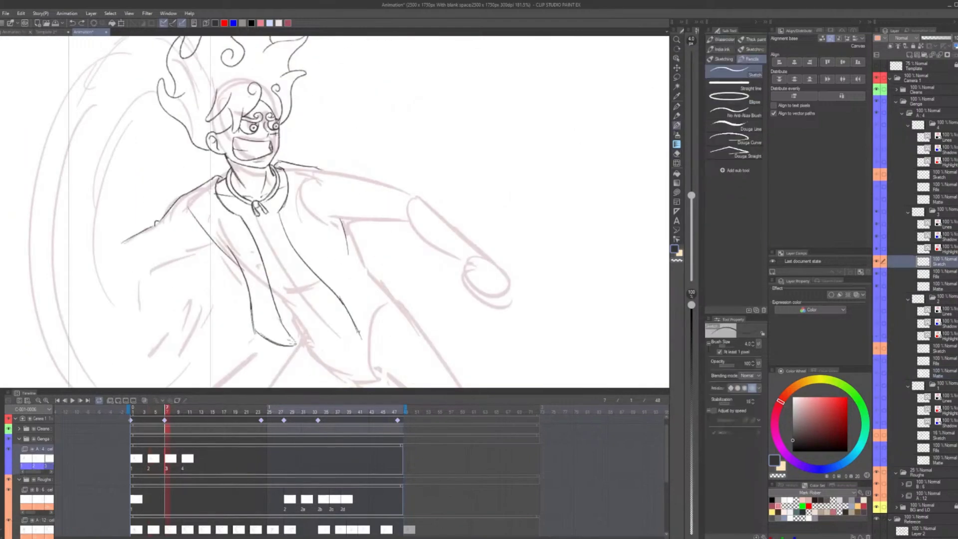